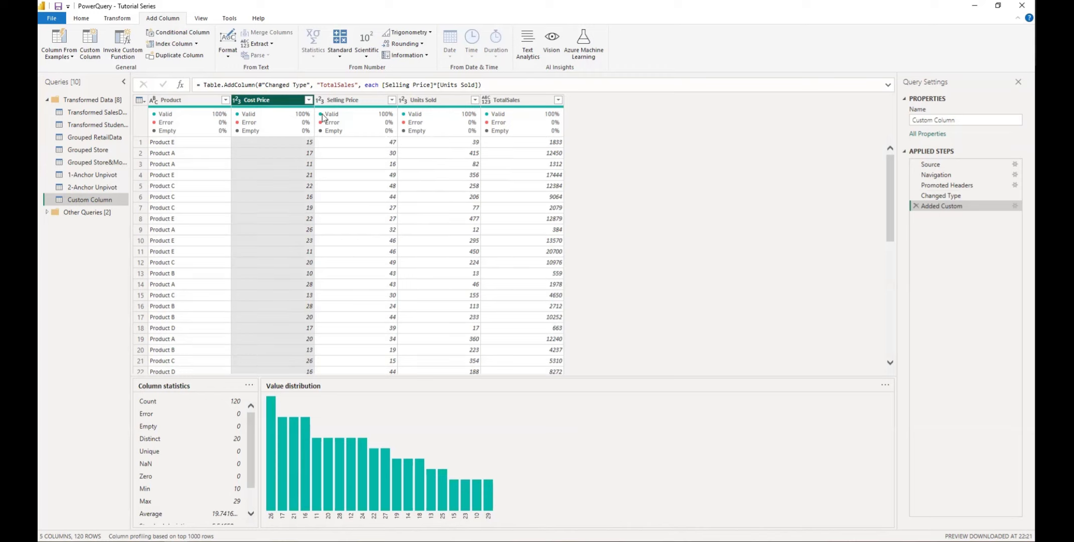
# Step: Select the Cost Price and Units Sold columns and open the standard math operations for adding a column
pyautogui.moveTo(513, 124)
pyautogui.keyDown('ctrl'); pyautogui.click(443, 101); pyautogui.keyUp('ctrl')
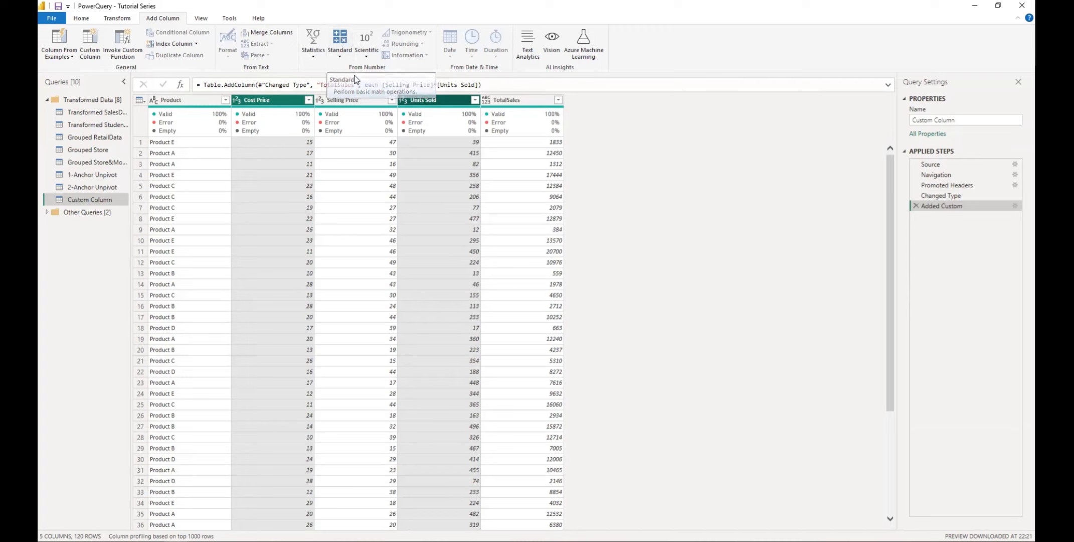
pyautogui.click(340, 61)
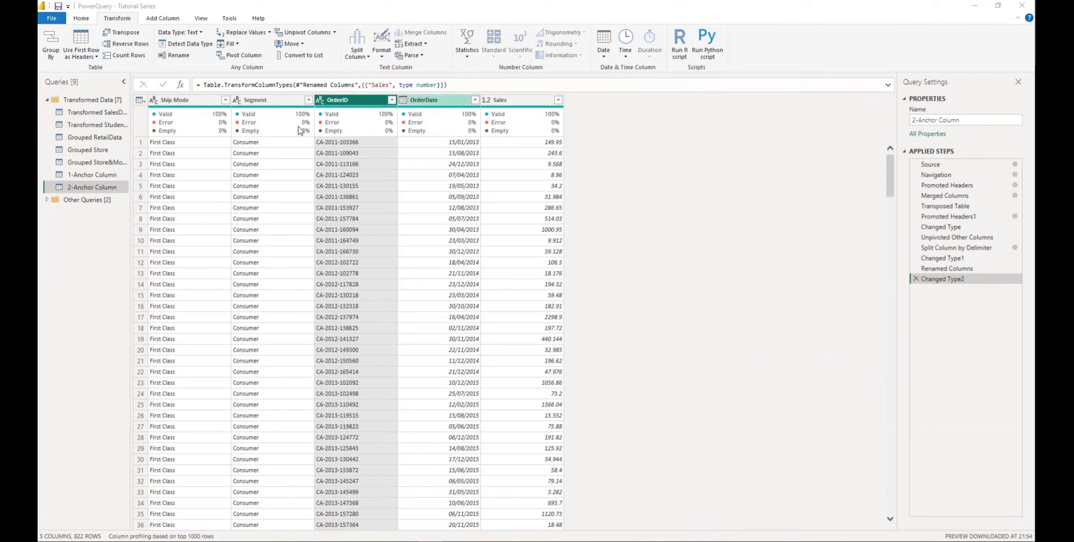
# Step: Import Sheet1 of product_sales_data_large.xlsx from the Power Query Tutorial folder as a new Excel workbook query
pyautogui.click(81, 18)
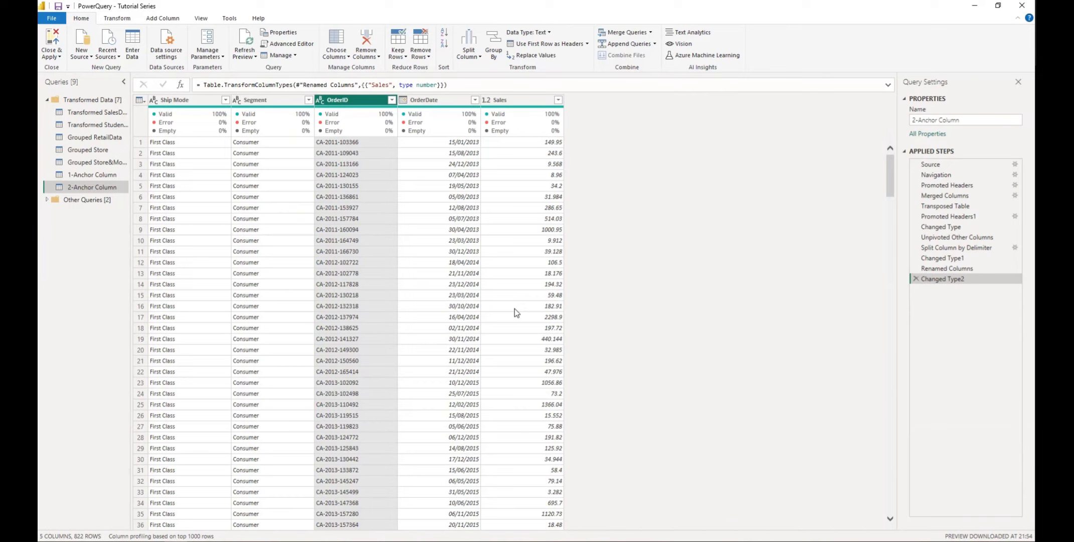
pyautogui.click(88, 56)
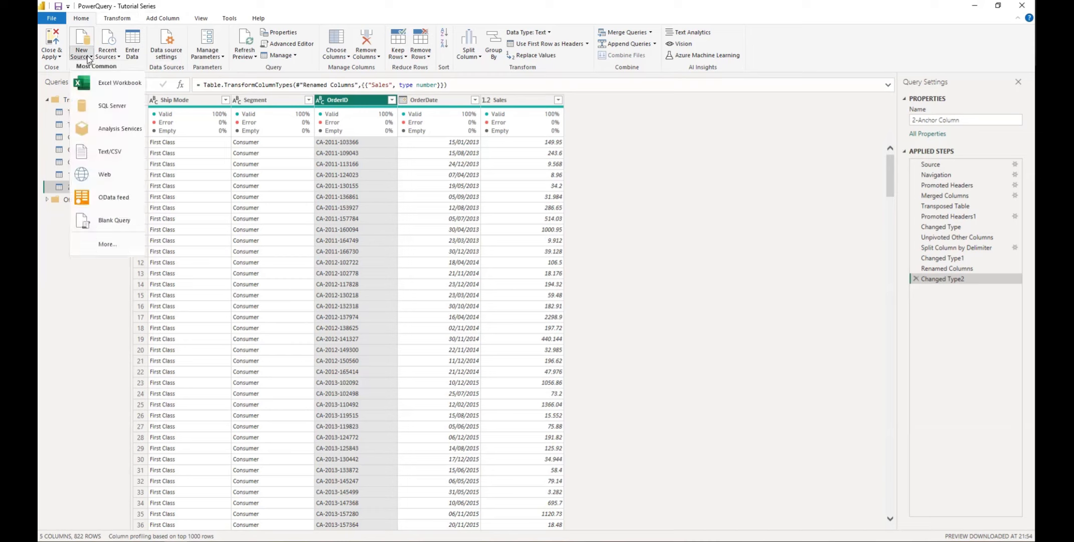
pyautogui.click(106, 83)
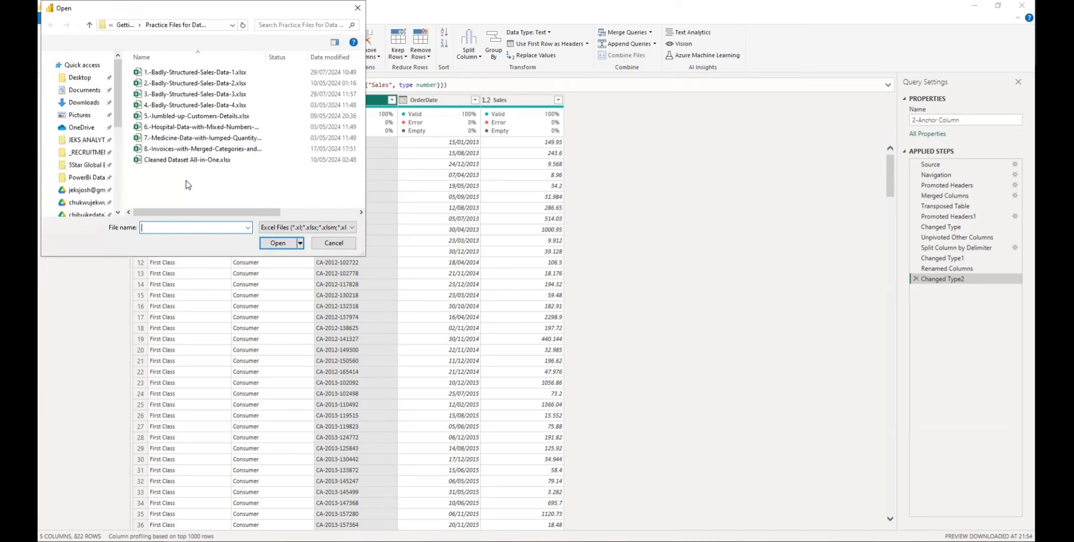
pyautogui.click(125, 25)
pyautogui.click(125, 26)
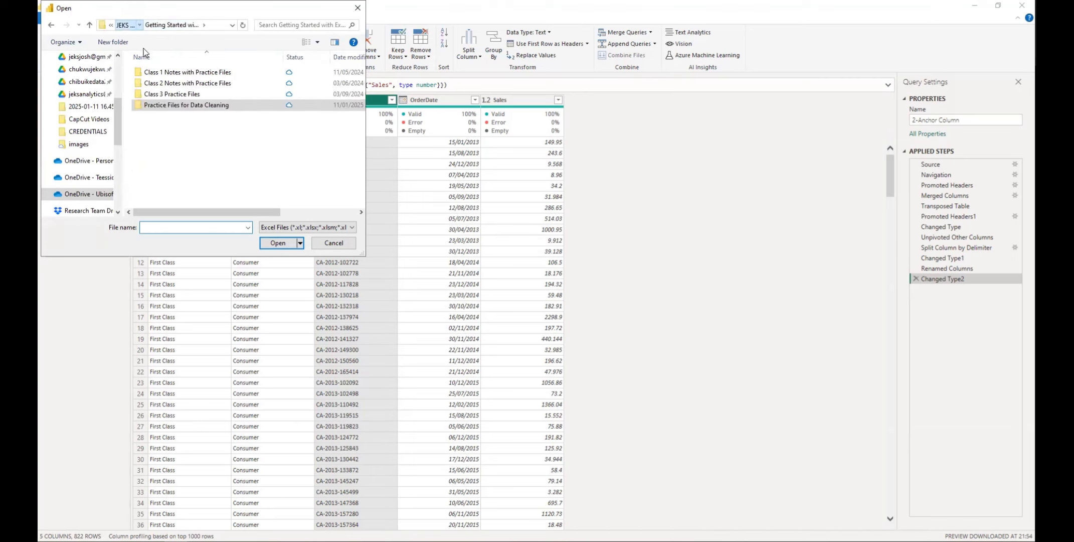
pyautogui.doubleClick(175, 149)
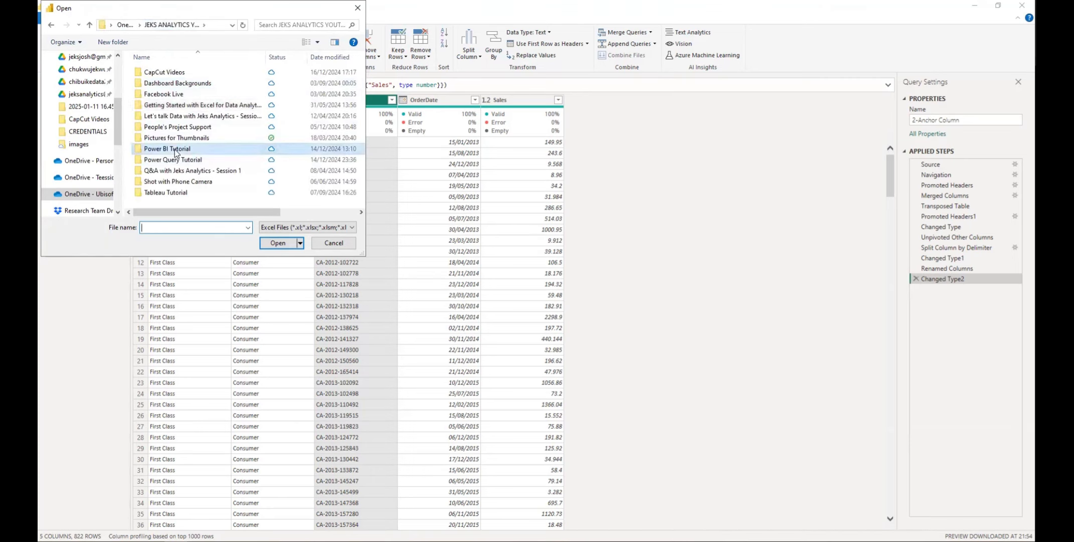
pyautogui.click(135, 22)
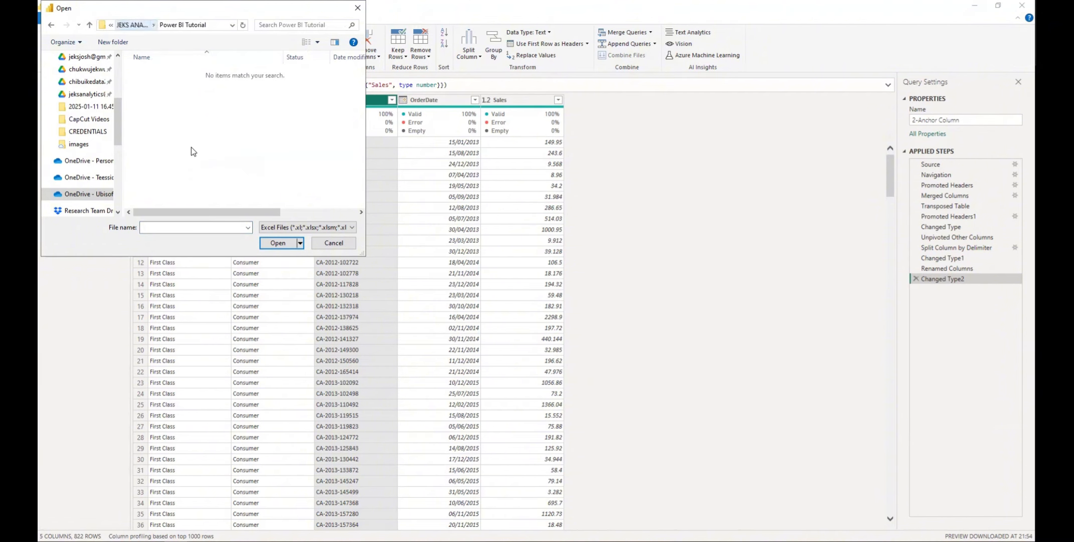
pyautogui.doubleClick(173, 160)
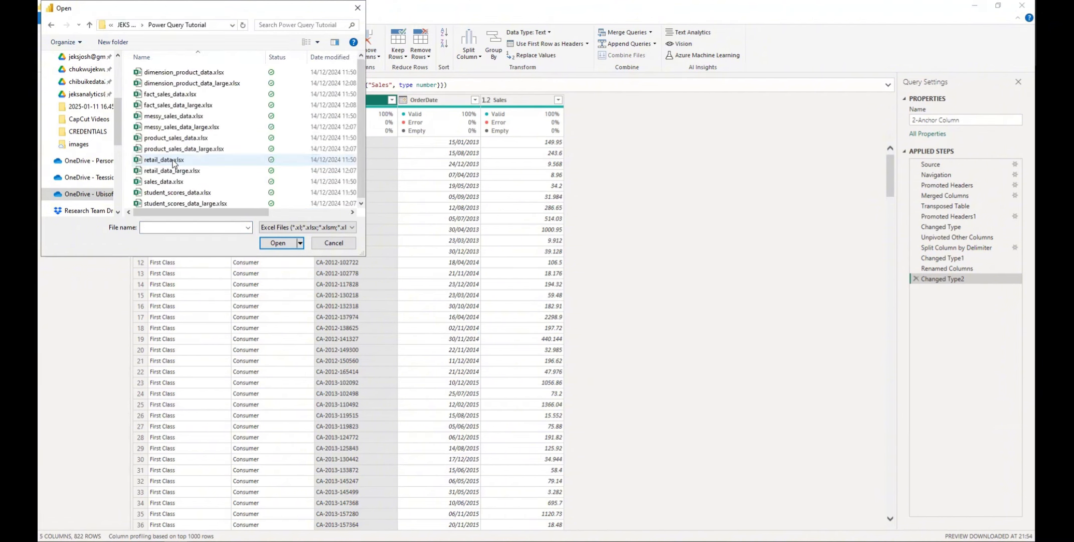
pyautogui.click(176, 150)
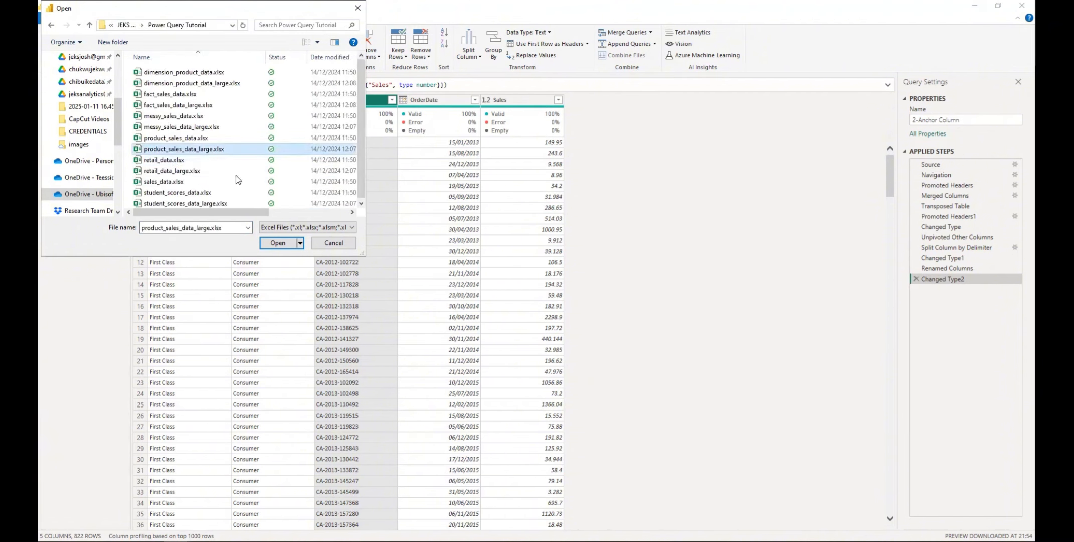
pyautogui.click(274, 242)
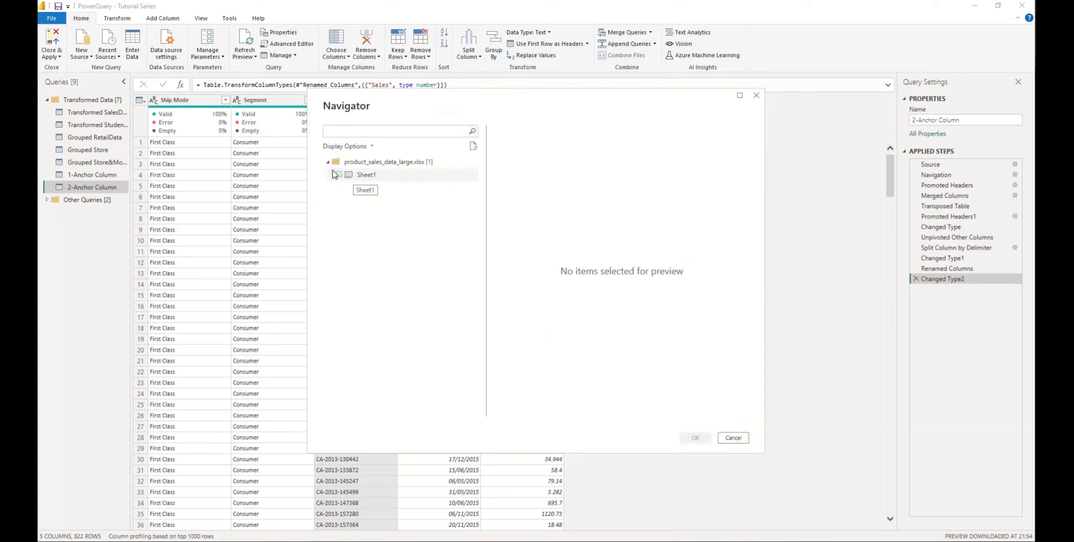
pyautogui.click(339, 175)
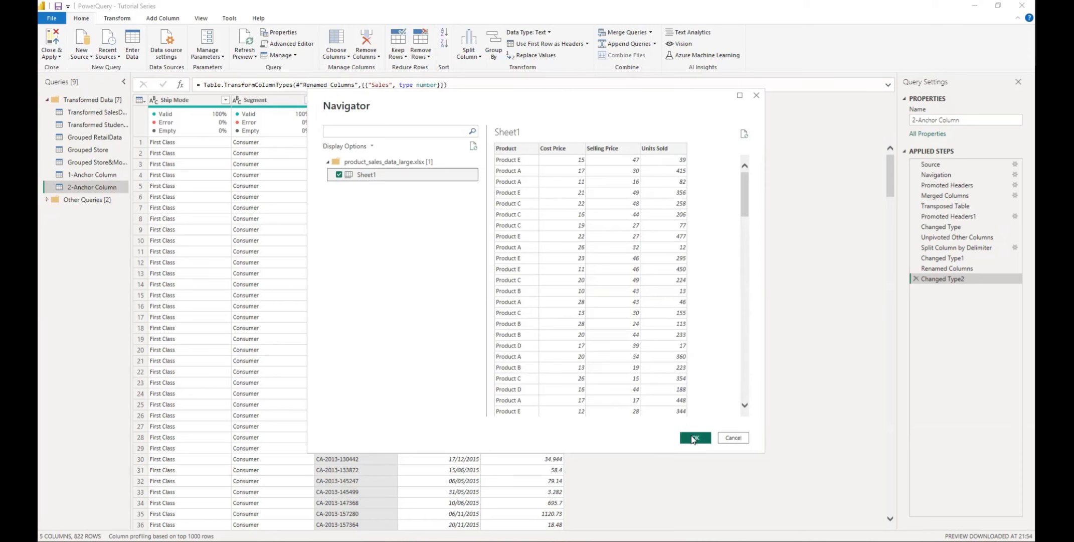
pyautogui.click(693, 438)
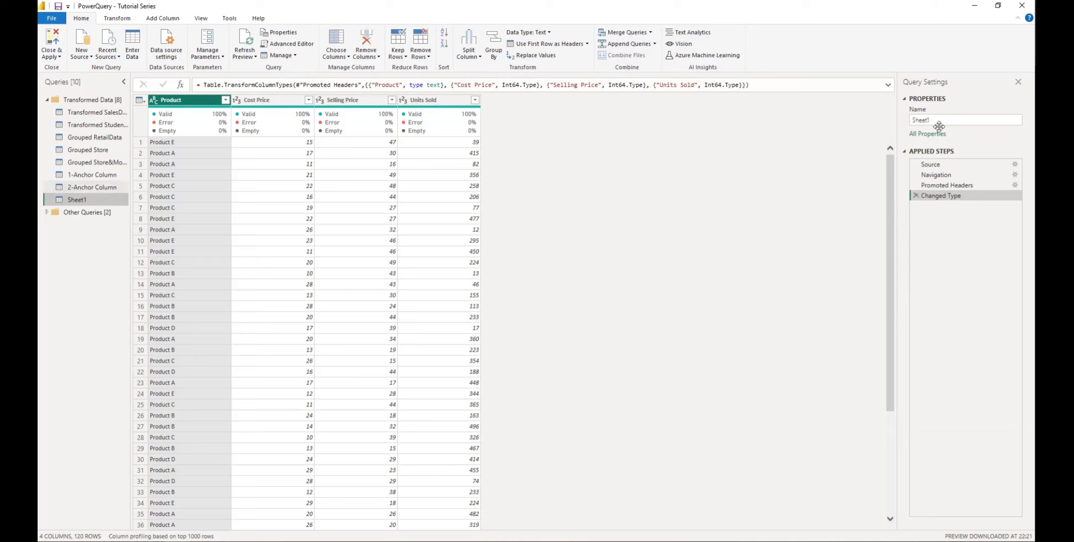
# Step: Rename the newly imported Sheet1 query as Custom Column
pyautogui.doubleClick(86, 201)
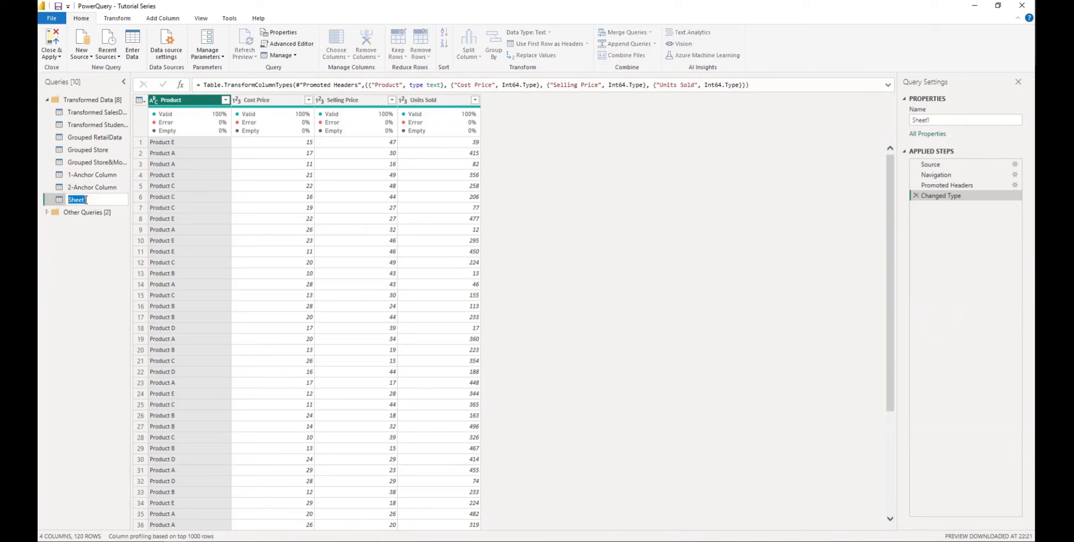
pyautogui.write('Custom Column')
pyautogui.press('Return')
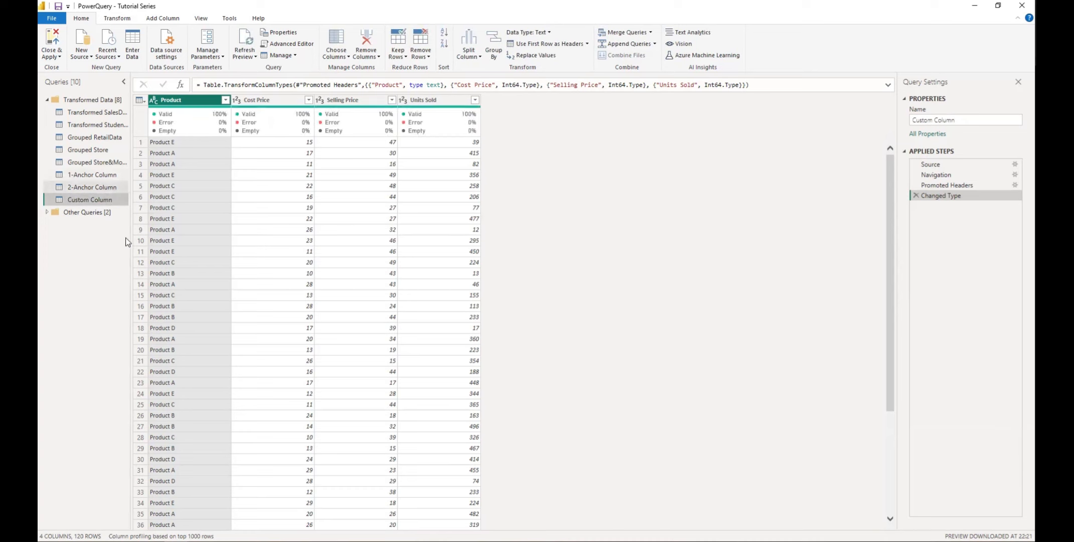
# Step: Rename the 1-Anchor Column query as 1-Anchor Unpivot
pyautogui.click(107, 176)
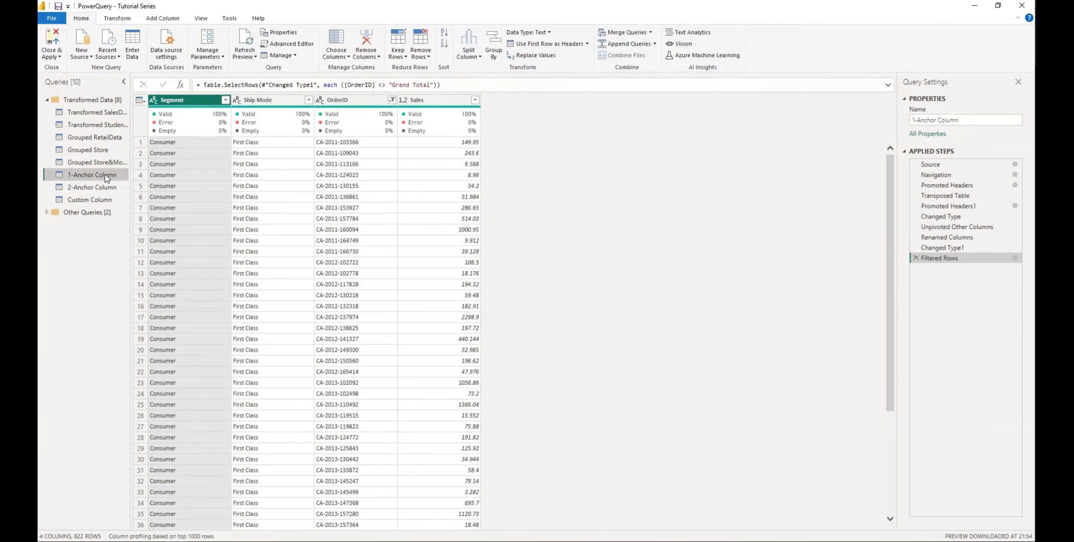
pyautogui.doubleClick(105, 174)
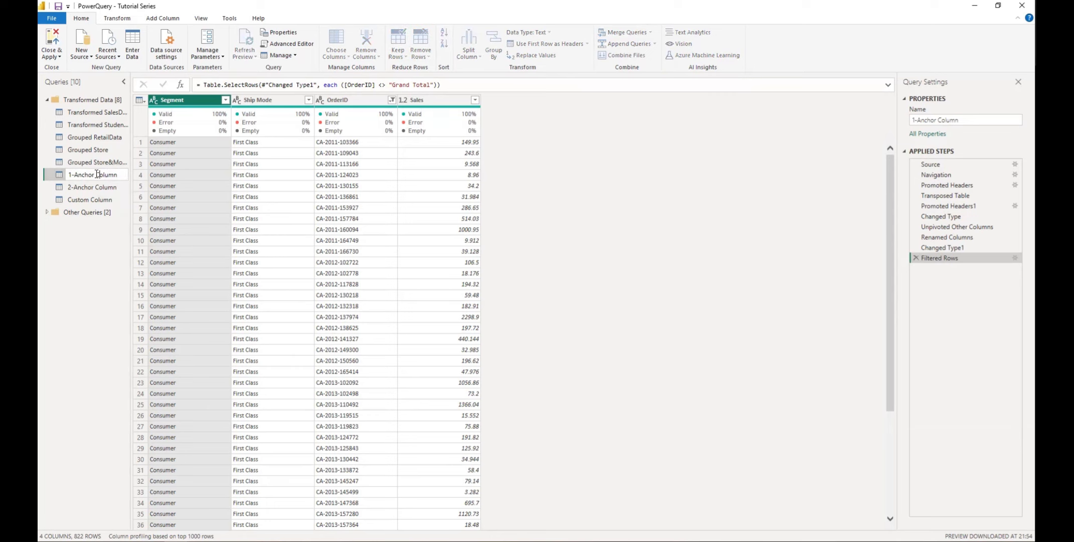
pyautogui.moveTo(97, 174); pyautogui.dragTo(117, 174)
pyautogui.write('Unpivot')
pyautogui.press('Return')
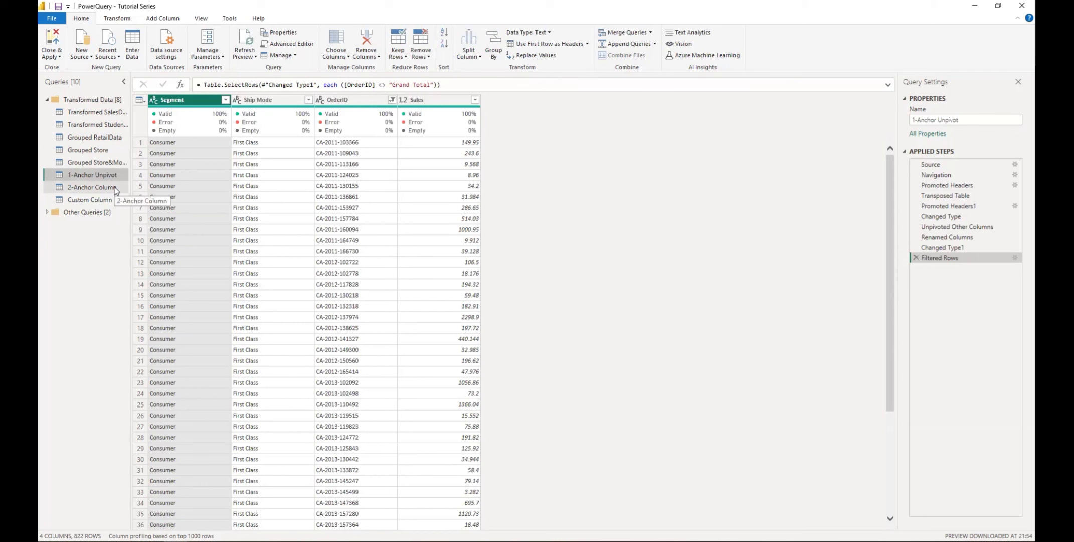
# Step: Rename the 2-Anchor Column query as 2-Anchor Unpivot
pyautogui.click(109, 187)
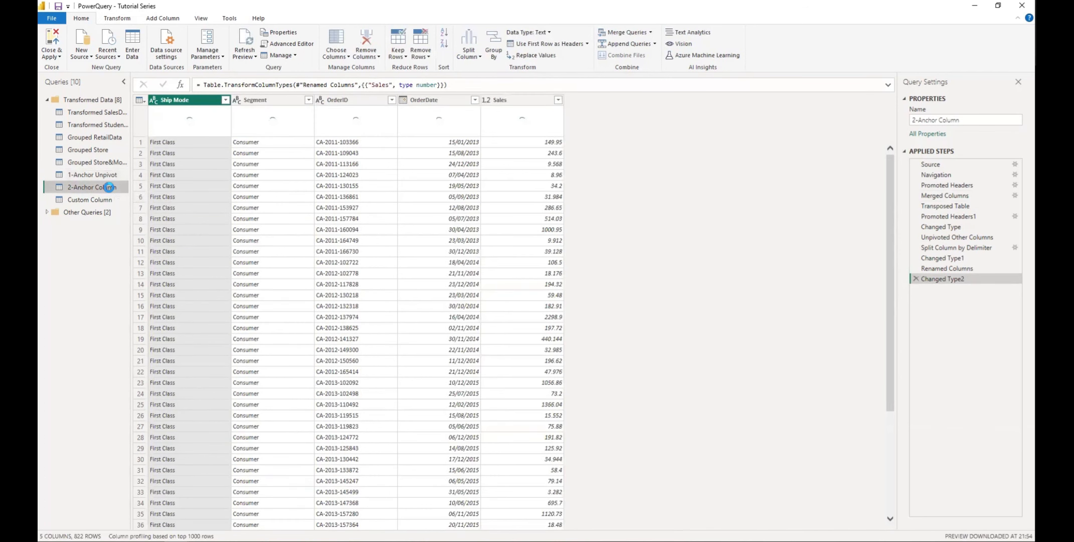
pyautogui.doubleClick(100, 188)
pyautogui.moveTo(96, 189); pyautogui.dragTo(119, 190)
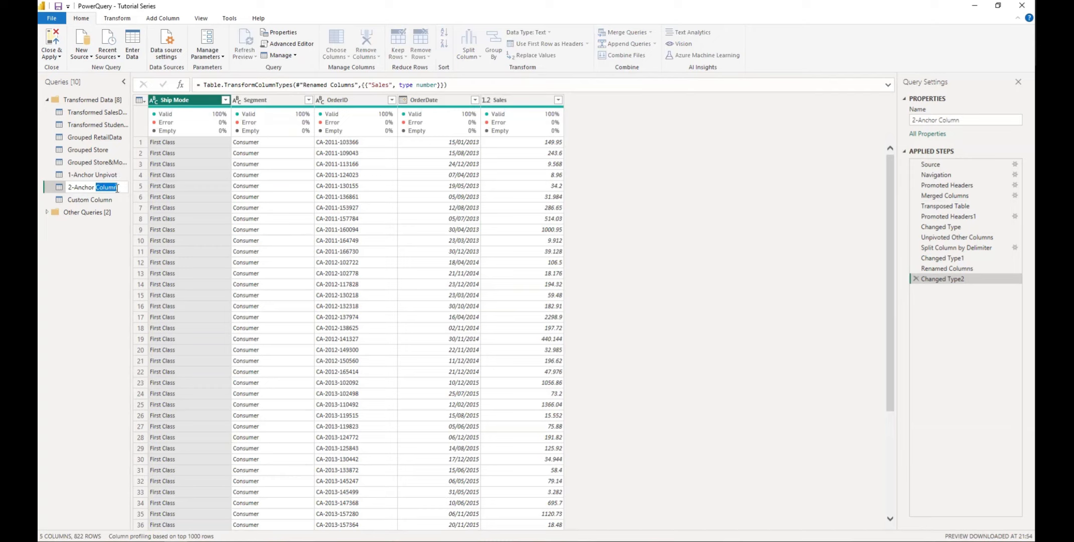
pyautogui.write('Unpivot')
pyautogui.press('Return')
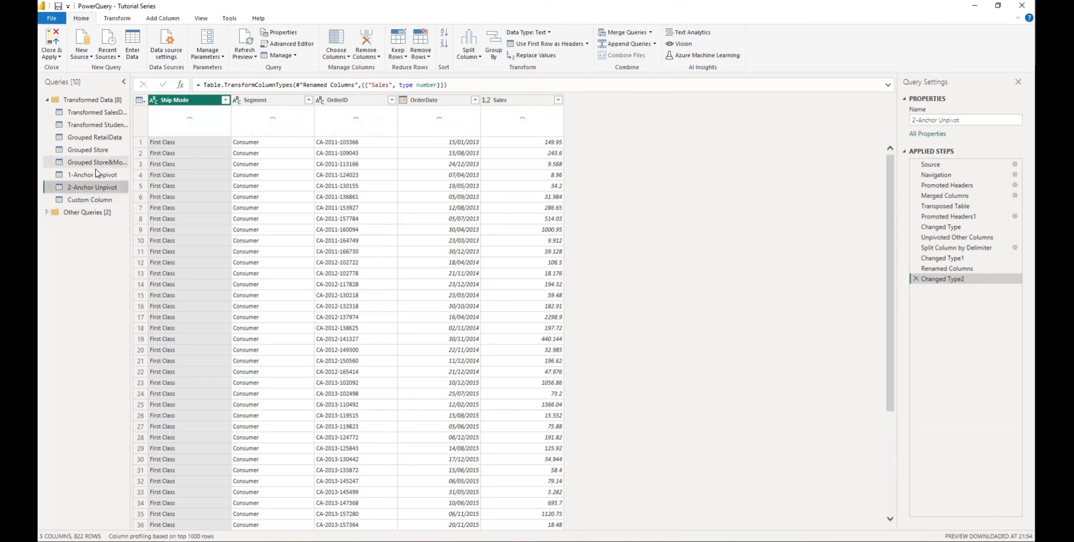
# Step: Open the Custom Column query and examine its rows and the distinct values in the Product column
pyautogui.click(97, 201)
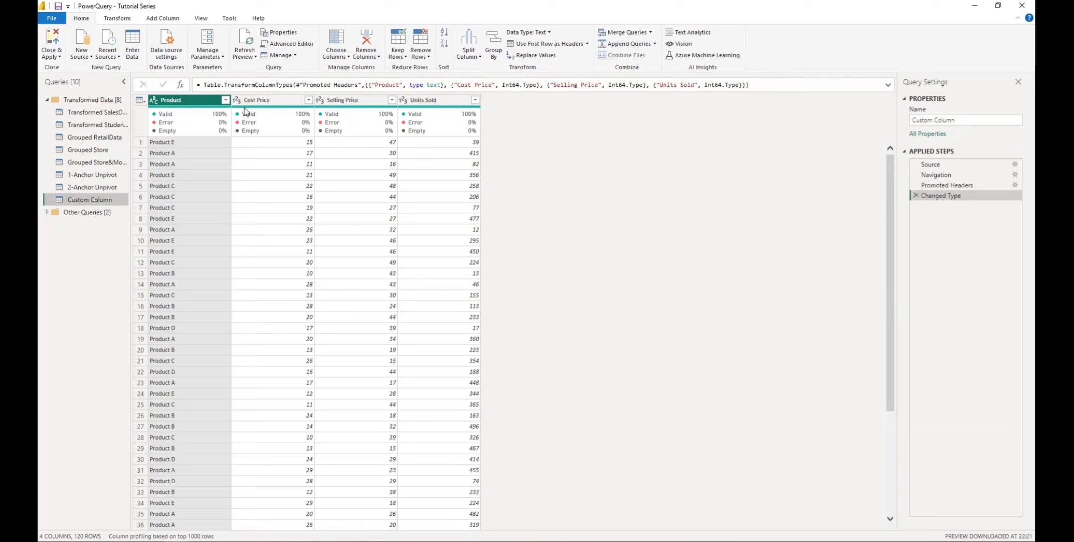
pyautogui.click(162, 19)
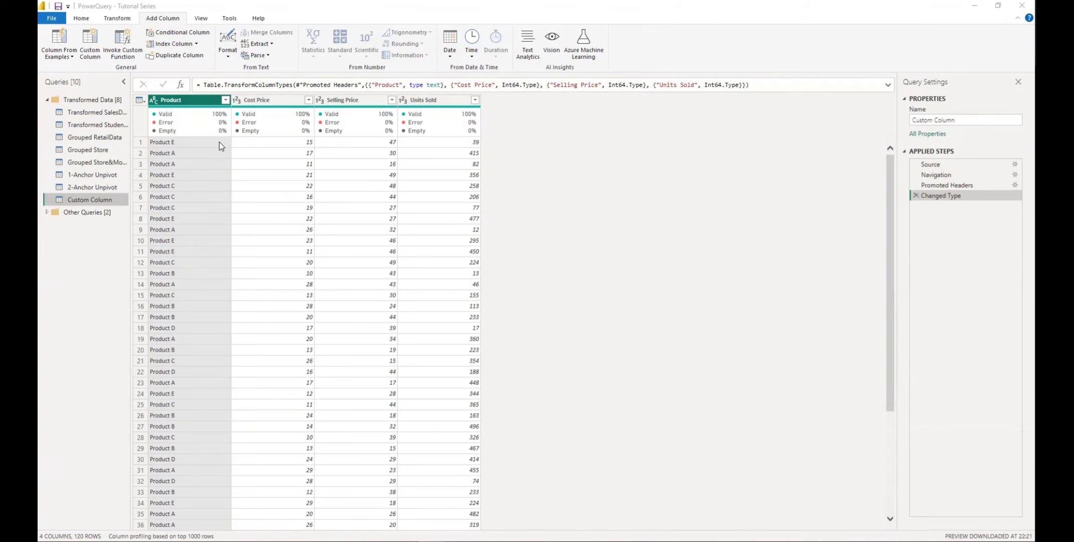
pyautogui.scroll(-8, 217, 148)
pyautogui.scroll(8, 211, 149)
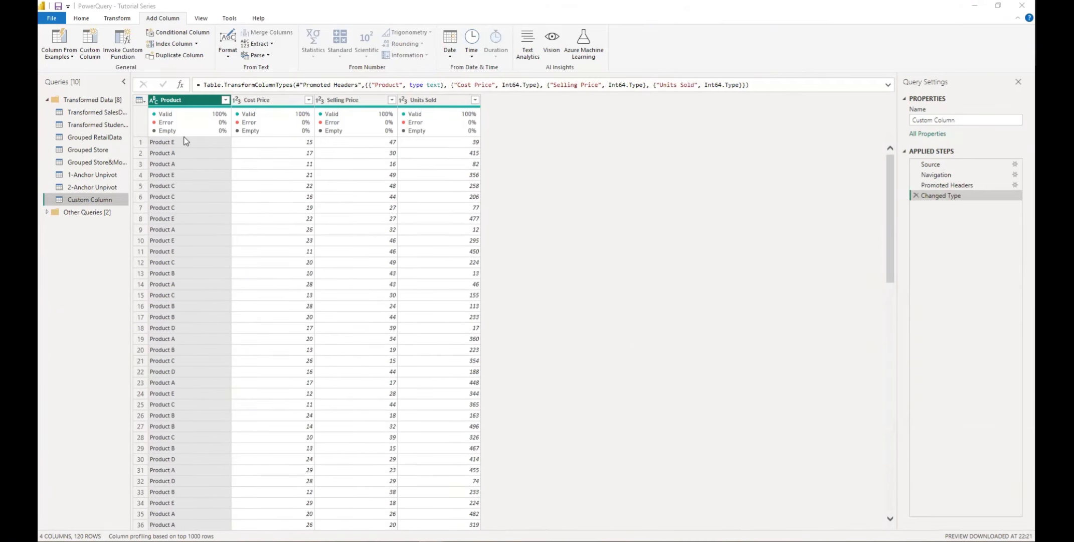
pyautogui.click(225, 100)
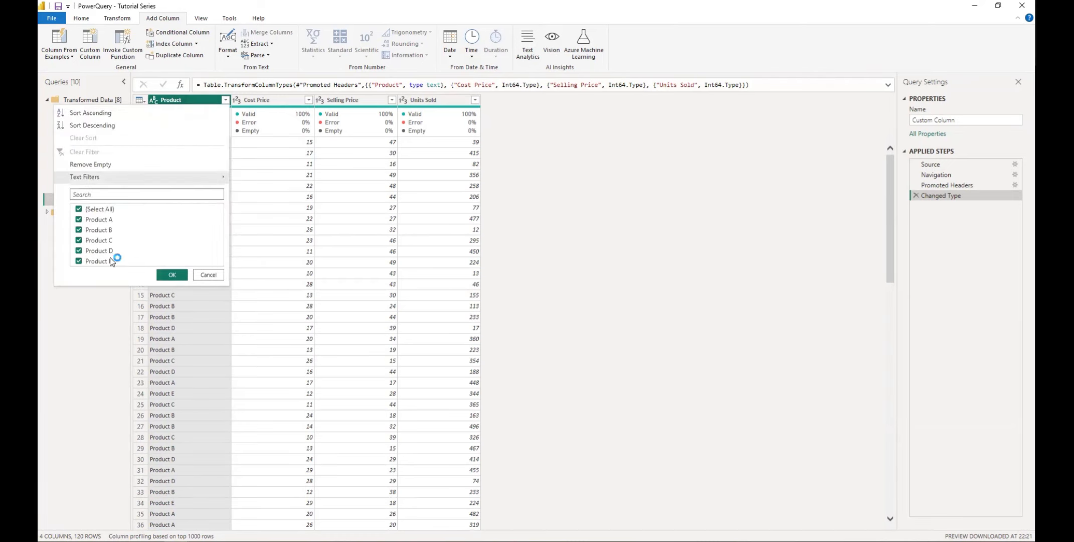
pyautogui.click(617, 222)
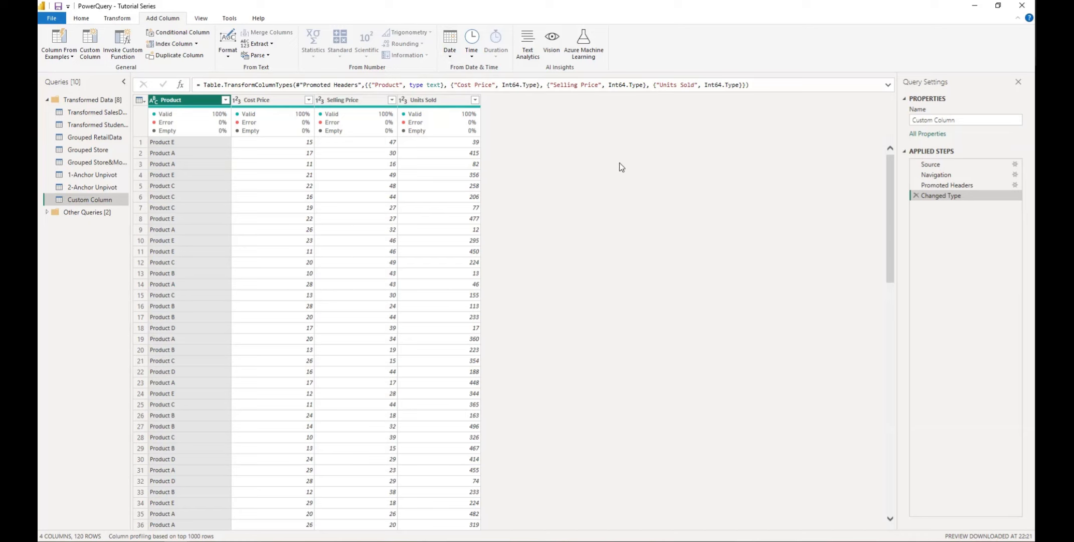
# Step: Start a new custom column in the Custom Column query and name it TotalSales
pyautogui.moveTo(475, 133)
pyautogui.click(93, 40)
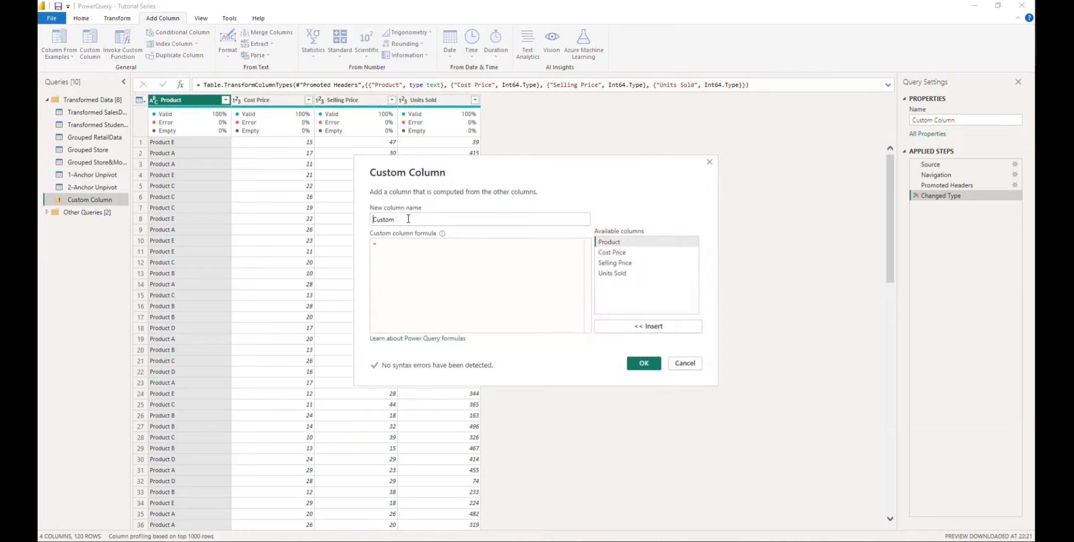
pyautogui.moveTo(400, 221); pyautogui.dragTo(373, 222)
pyautogui.write('Tota')
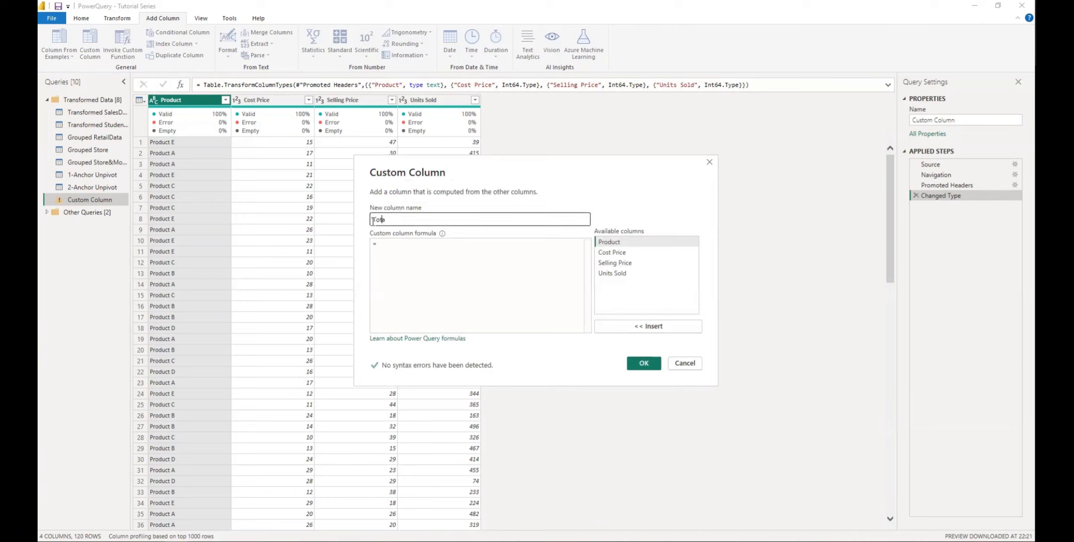
pyautogui.write('lSales')
# Step: Define the TotalSales formula as [Selling Price]*[Units Sold] and add the column to the table
pyautogui.click(394, 247)
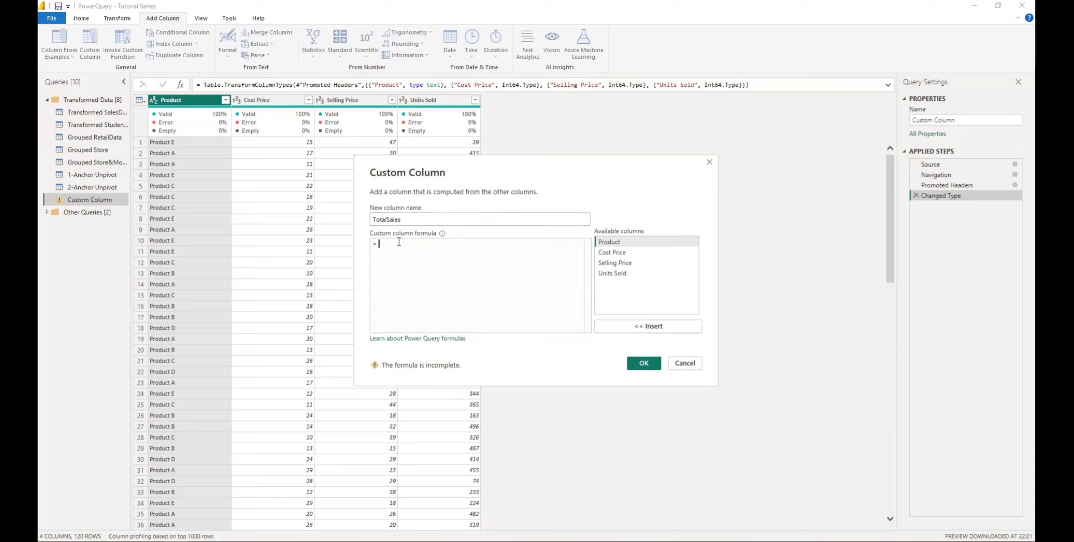
pyautogui.click(615, 263)
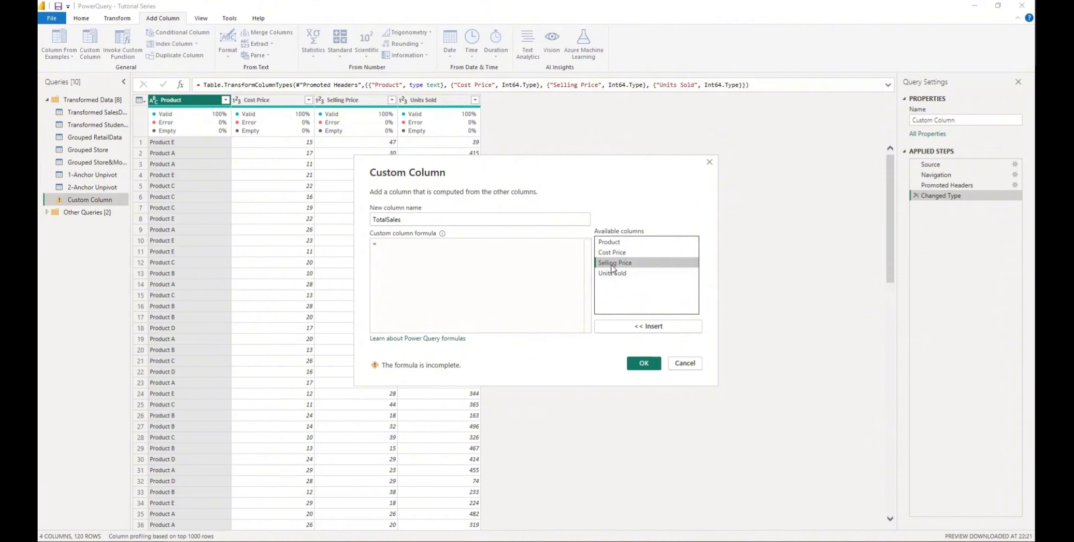
pyautogui.click(647, 326)
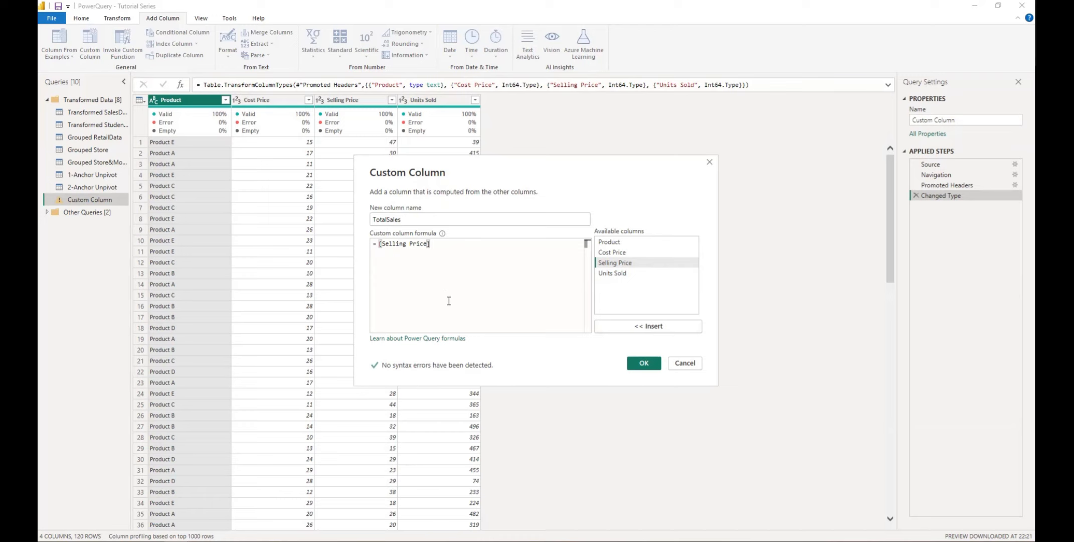
pyautogui.write('*')
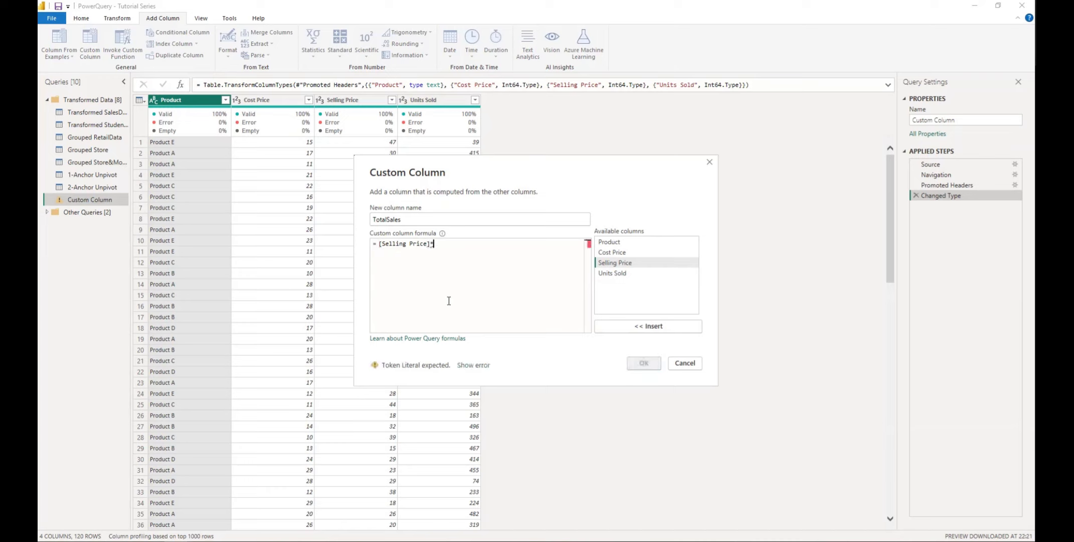
pyautogui.click(613, 273)
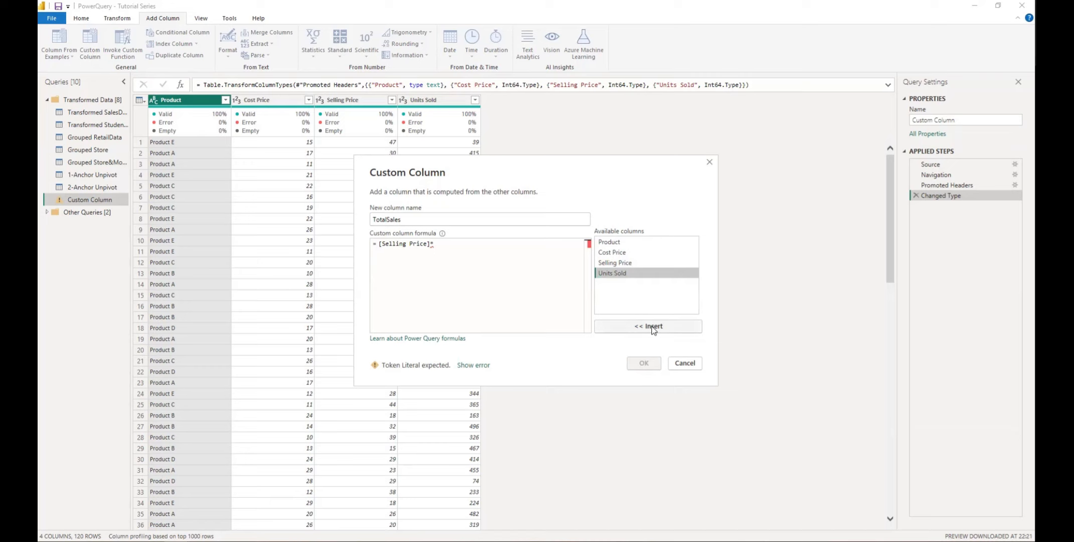
pyautogui.doubleClick(618, 272)
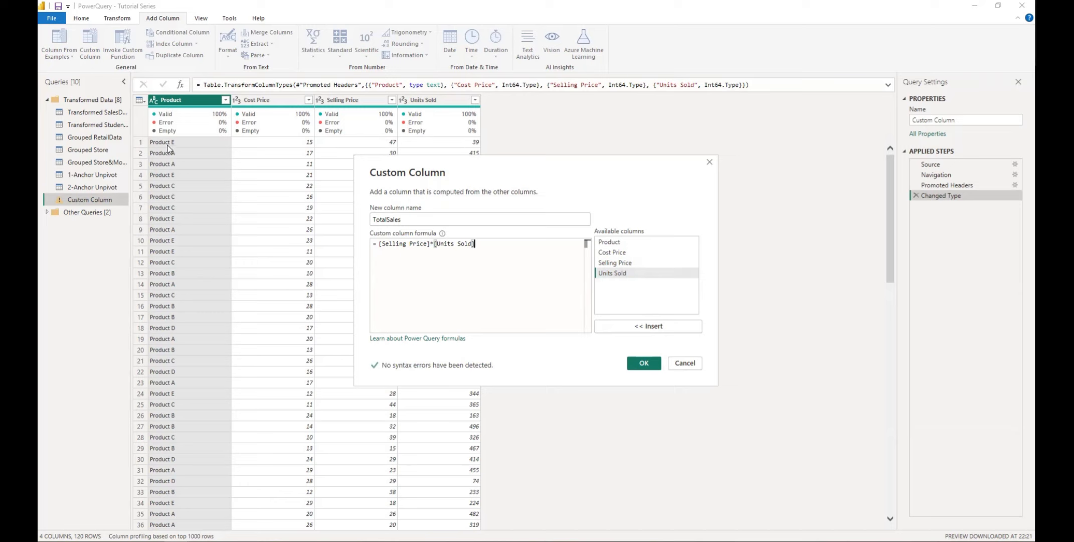
pyautogui.click(643, 363)
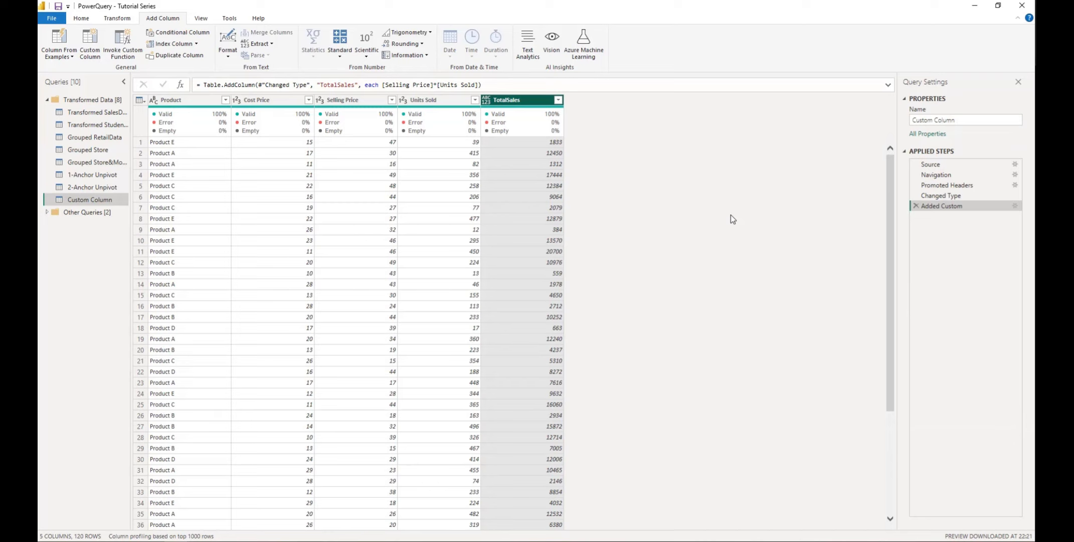
# Step: Check the data type options available for the TotalSales column, leaving its type unchanged
pyautogui.click(487, 100)
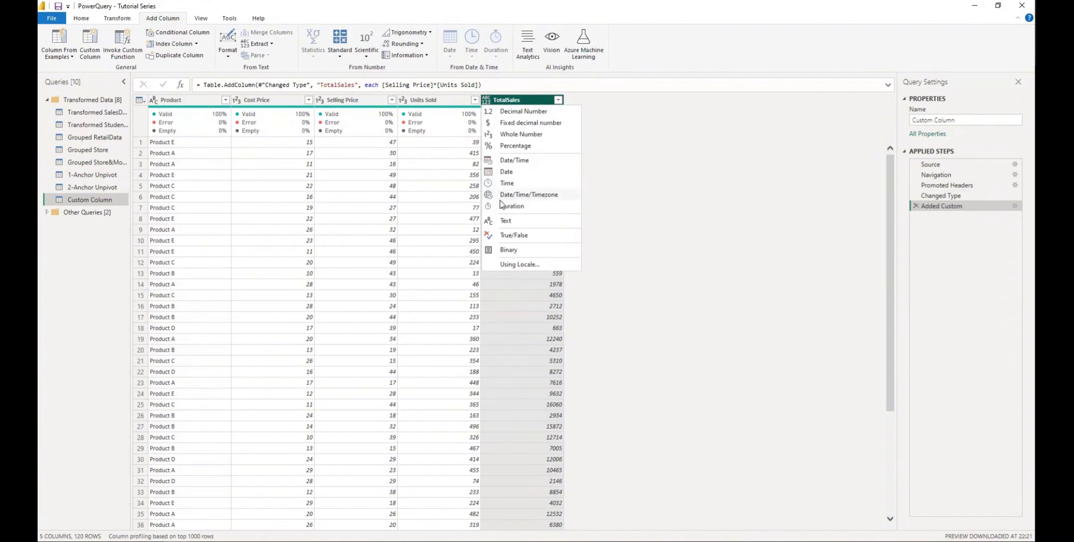
pyautogui.click(722, 235)
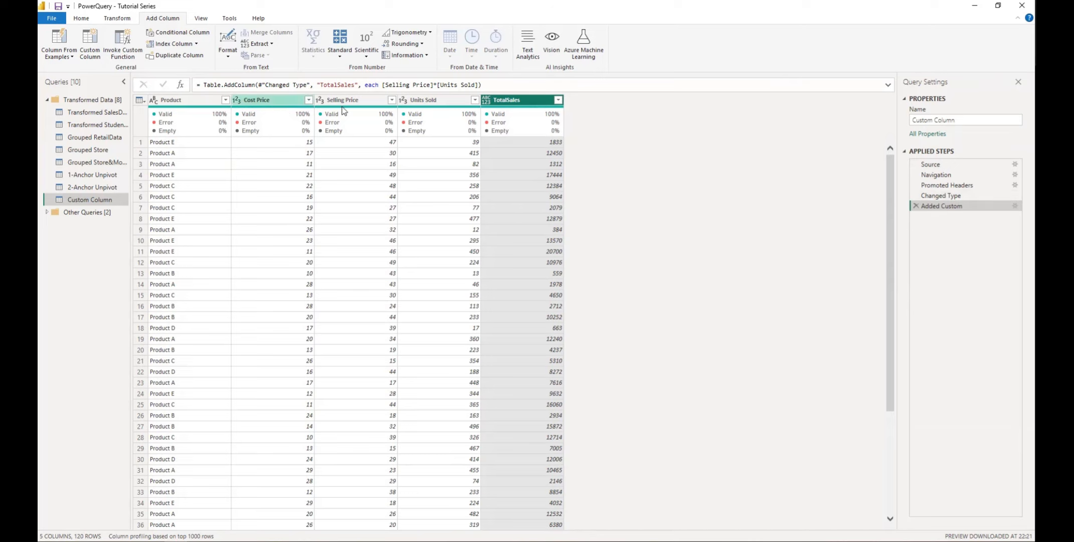
# Step: Add a column that multiplies Cost Price by Units Sold, using the standard Multiply operation
pyautogui.click(276, 102)
pyautogui.moveTo(446, 109)
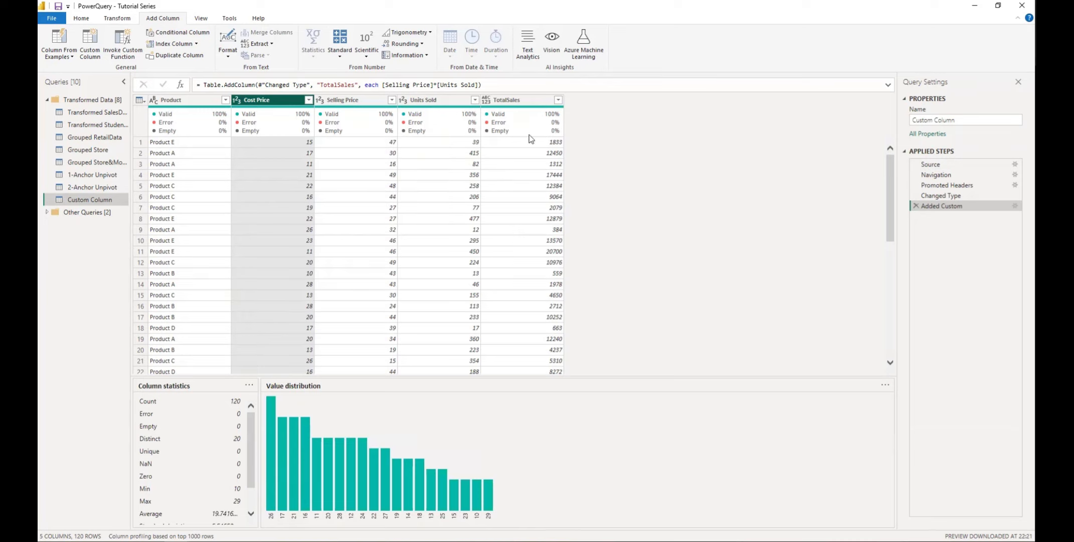
pyautogui.moveTo(512, 120)
pyautogui.keyDown('ctrl'); pyautogui.click(444, 100); pyautogui.keyUp('ctrl')
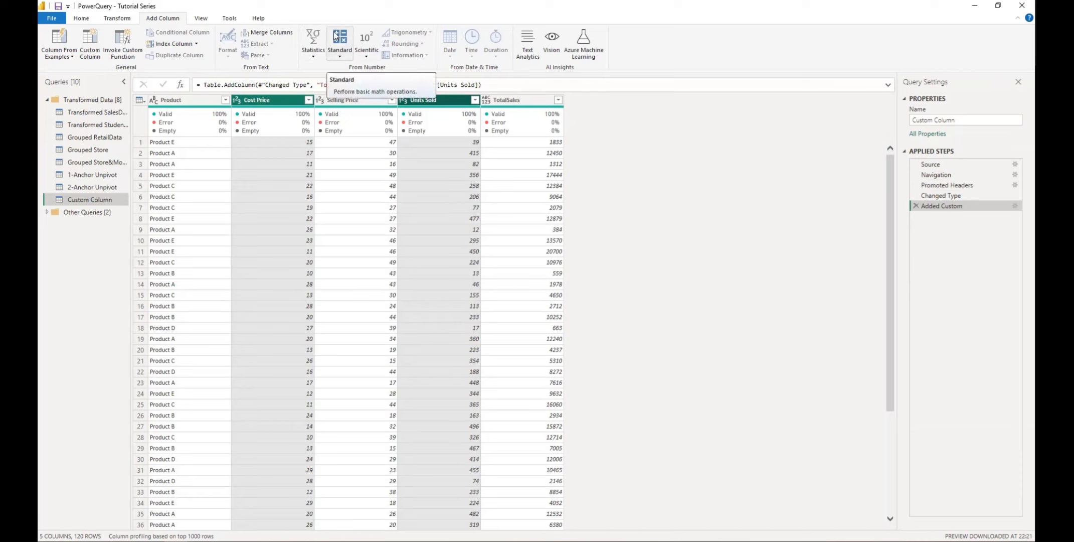
pyautogui.click(341, 60)
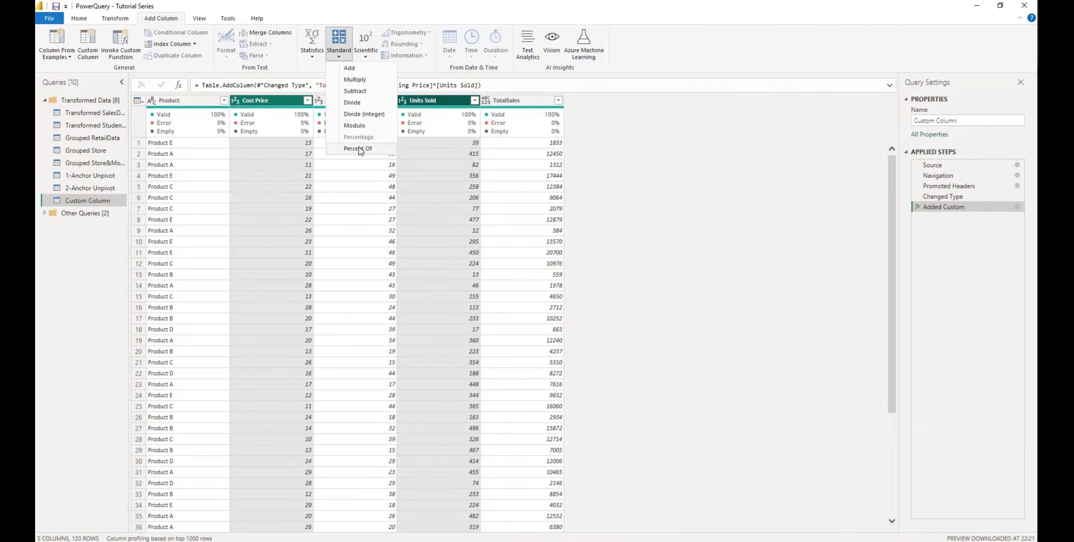
pyautogui.click(362, 80)
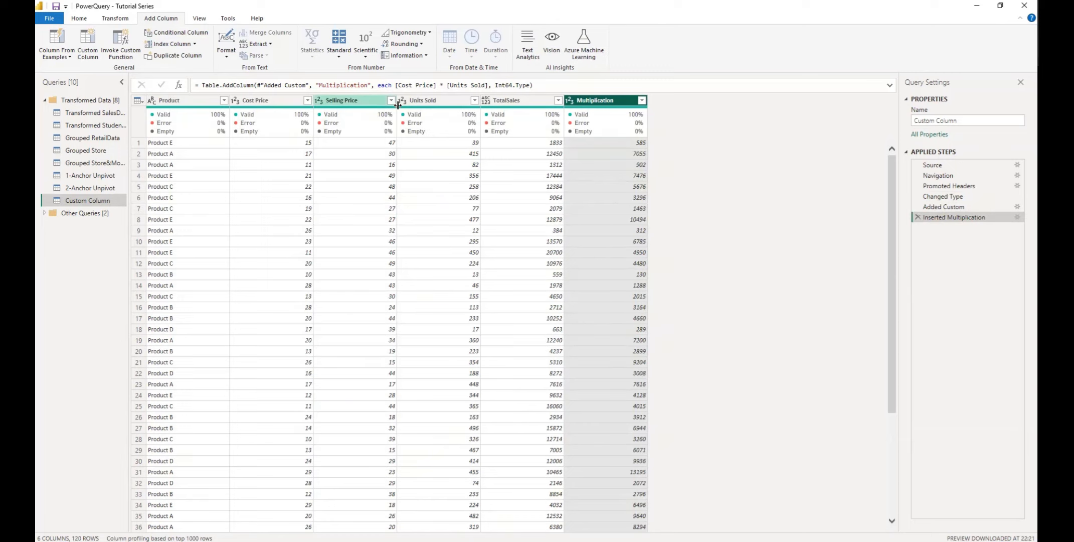
# Step: Rename the Multiplication column as COGS
pyautogui.click(515, 103)
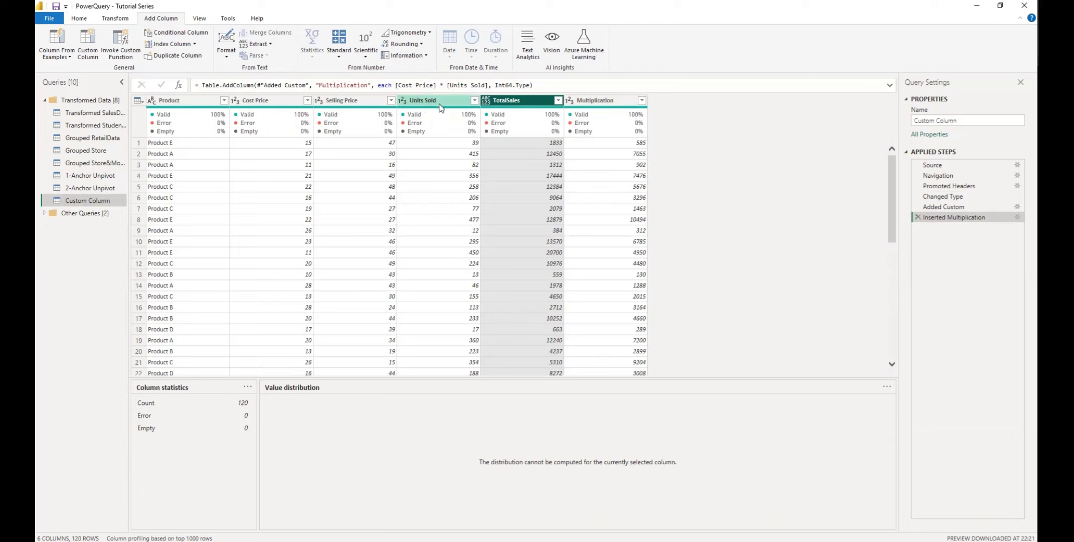
pyautogui.click(589, 102)
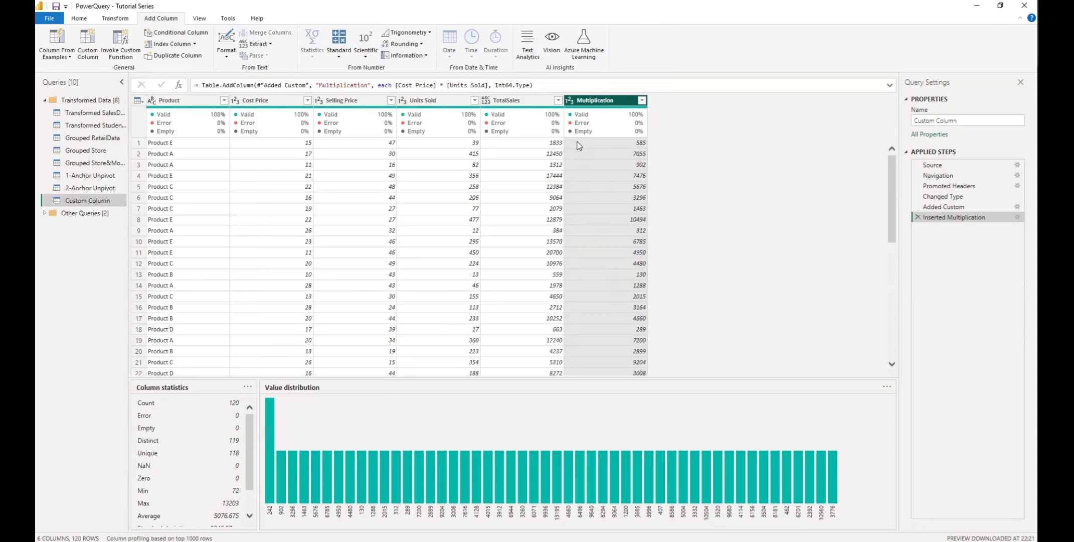
pyautogui.doubleClick(596, 100)
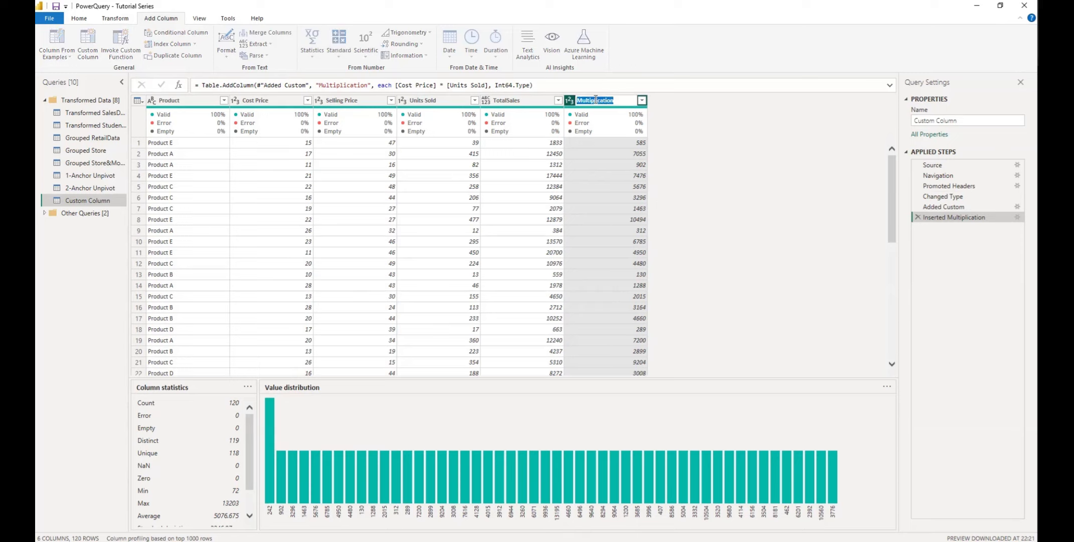
pyautogui.write('coGS')
pyautogui.press('Return')
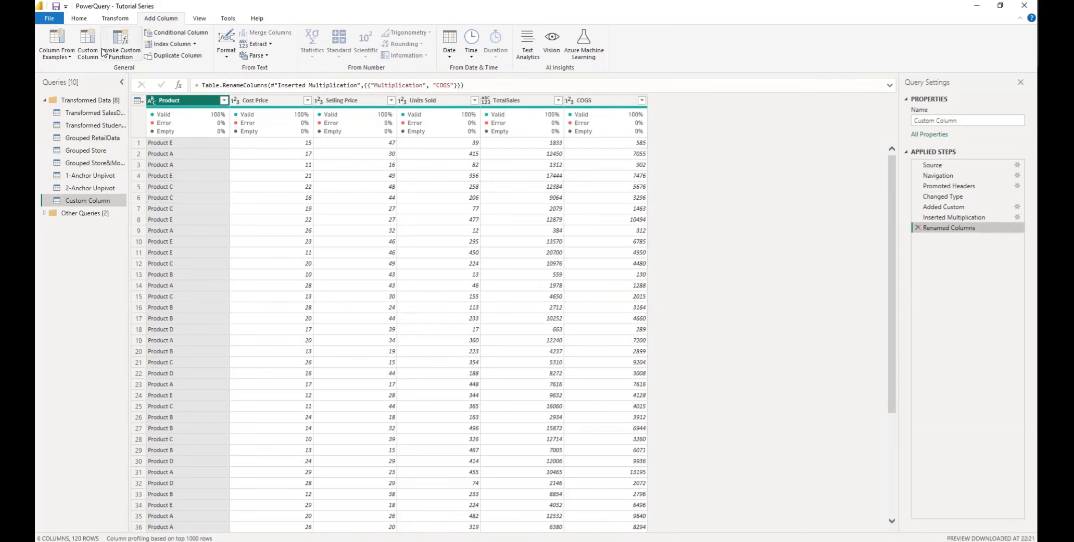
# Step: Start a new custom column in the Custom Column query
pyautogui.click(89, 47)
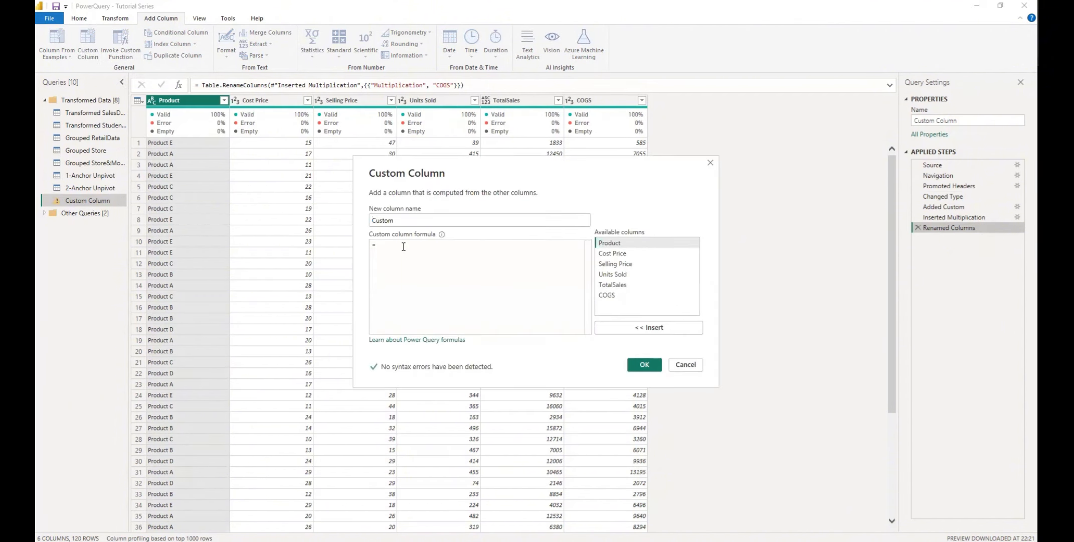
pyautogui.write('[TotalSales]/sum')
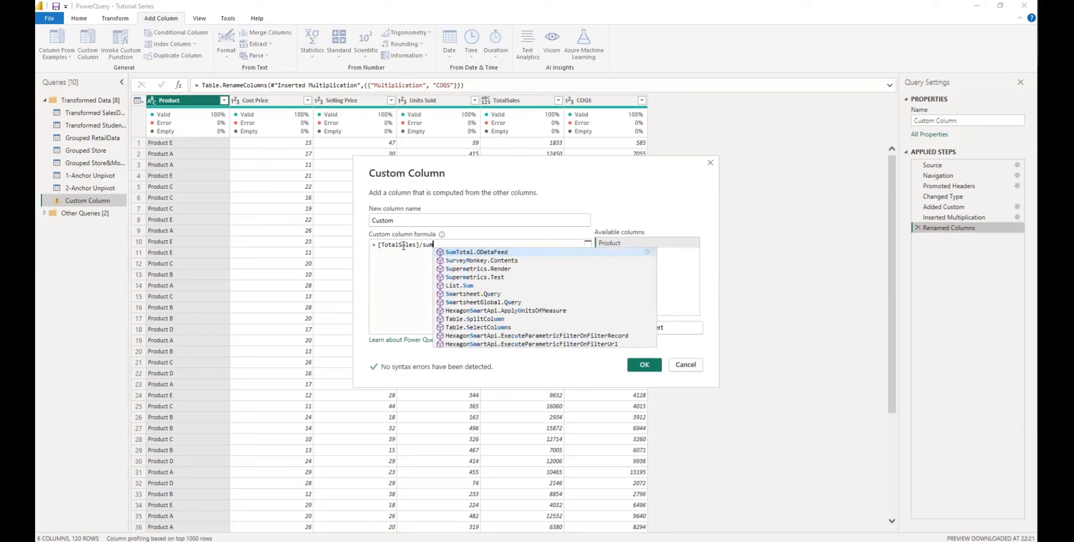
pyautogui.write('(')
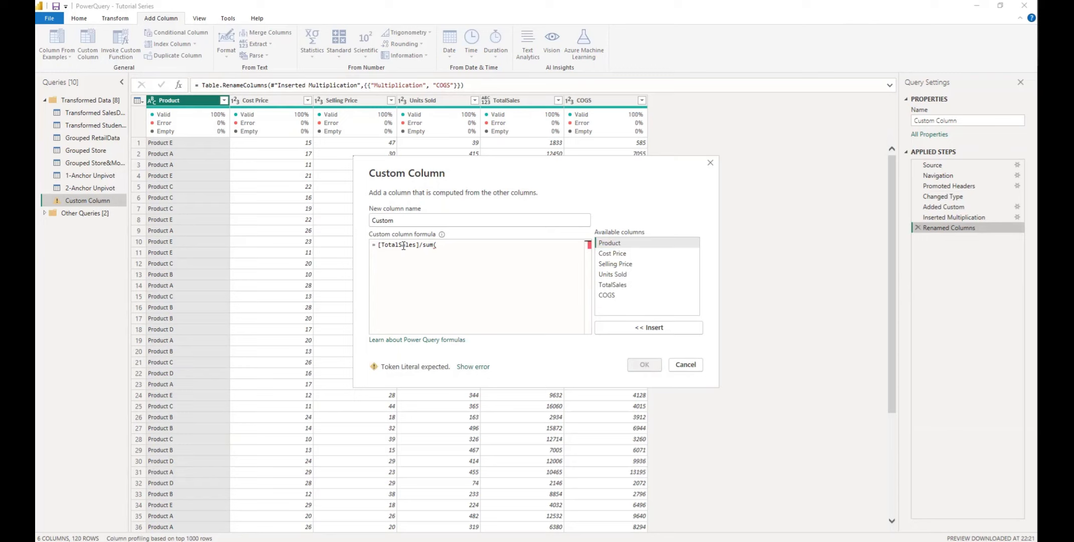
pyautogui.write('to')
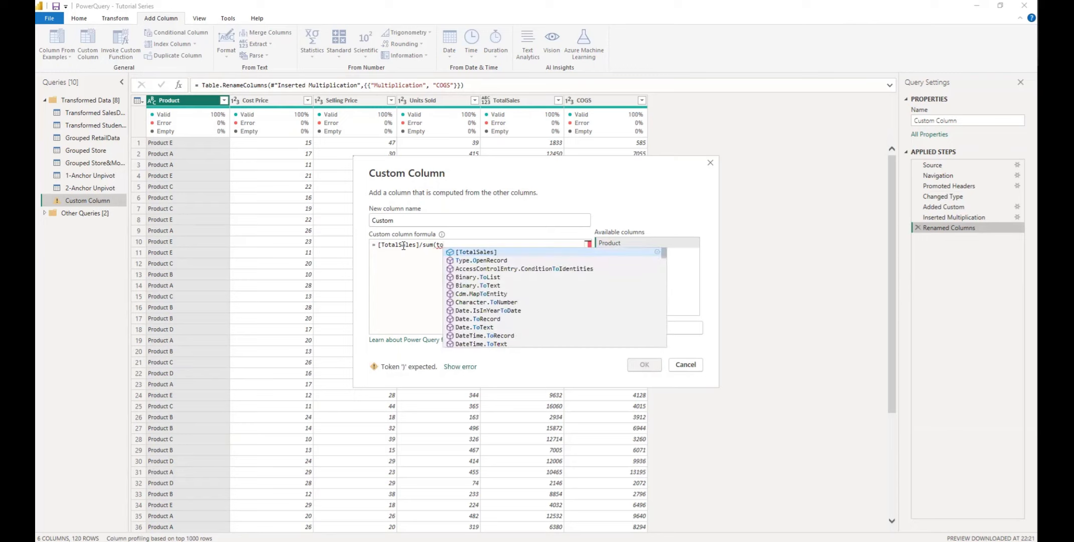
pyautogui.click(503, 252)
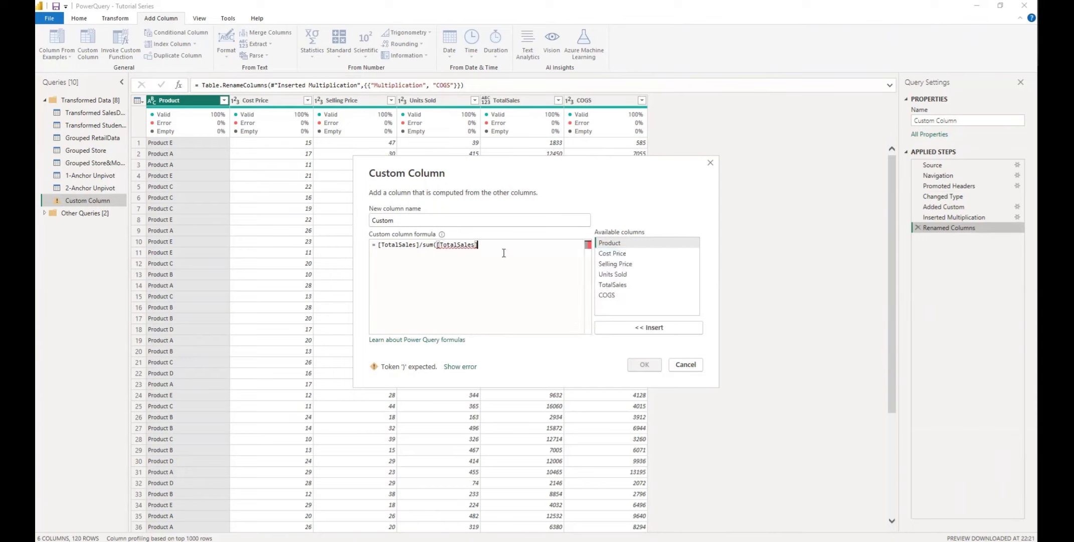
pyautogui.write(')')
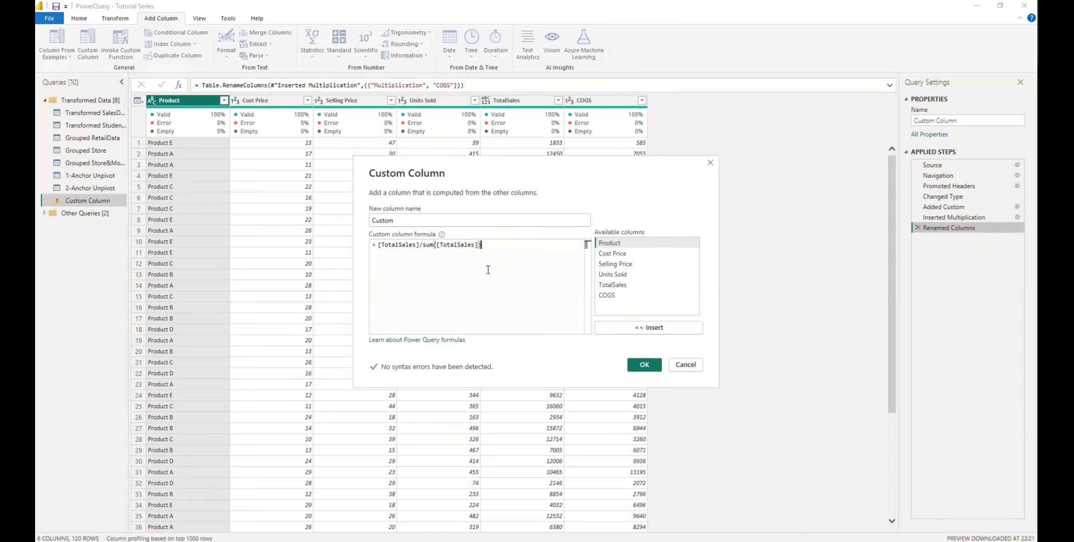
pyautogui.press('BackSpace')
pyautogui.press('BackSpace')
pyautogui.press('BackSpace')
pyautogui.press('BackSpace')
pyautogui.press('BackSpace')
pyautogui.press('BackSpace')
pyautogui.press('BackSpace')
pyautogui.press('BackSpace')
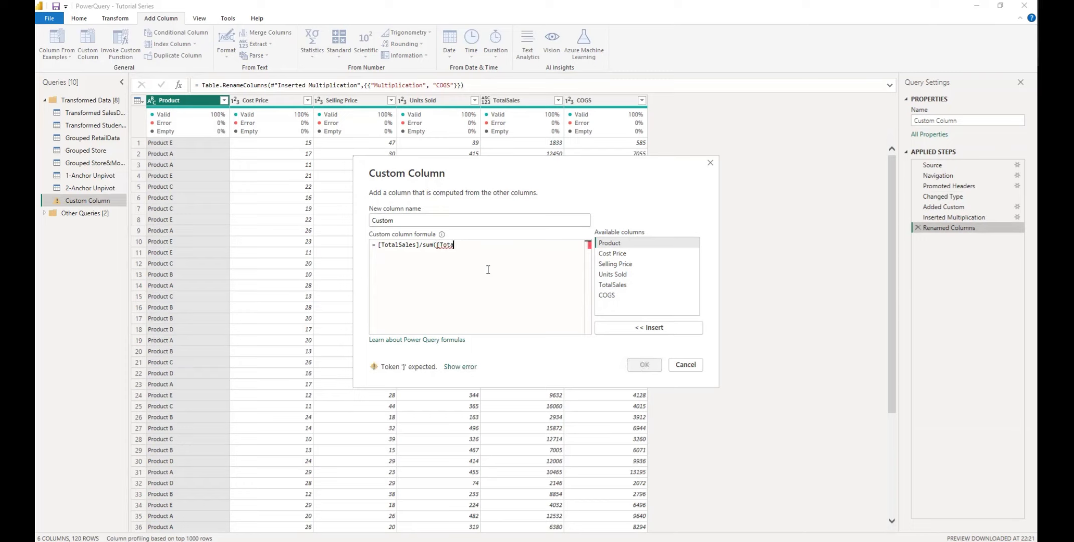
pyautogui.press('BackSpace')
pyautogui.press('BackSpace')
pyautogui.press('BackSpace')
pyautogui.press('BackSpace')
pyautogui.press('BackSpace')
pyautogui.press('BackSpace')
pyautogui.press('BackSpace')
pyautogui.press('BackSpace')
pyautogui.press('BackSpace')
pyautogui.press('BackSpace')
pyautogui.press('BackSpace')
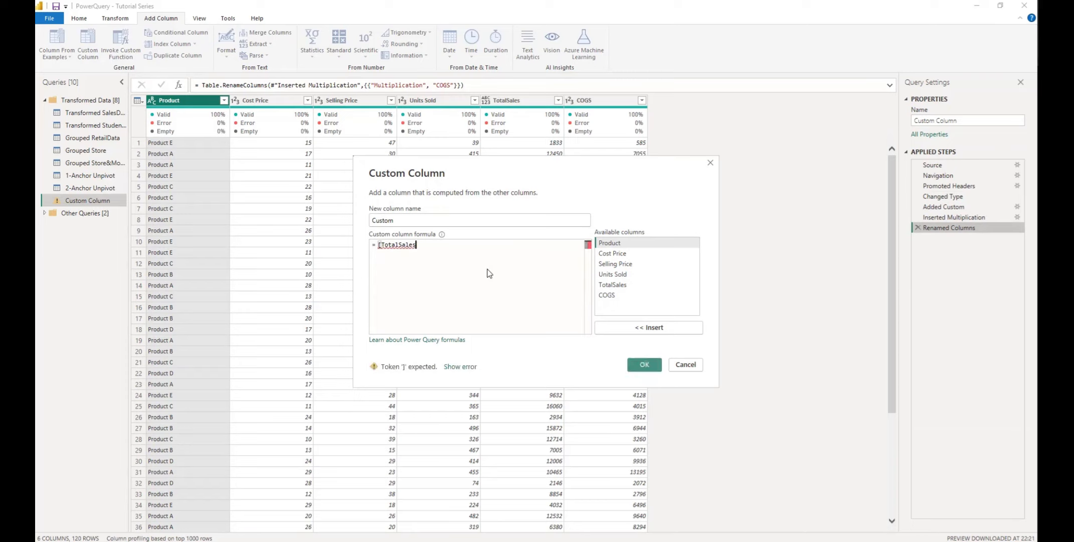
pyautogui.press('BackSpace')
pyautogui.press('BackSpace')
pyautogui.press('BackSpace')
pyautogui.press('BackSpace')
pyautogui.press('BackSpace')
pyautogui.press('BackSpace')
pyautogui.press('BackSpace')
pyautogui.press('BackSpace')
pyautogui.press('BackSpace')
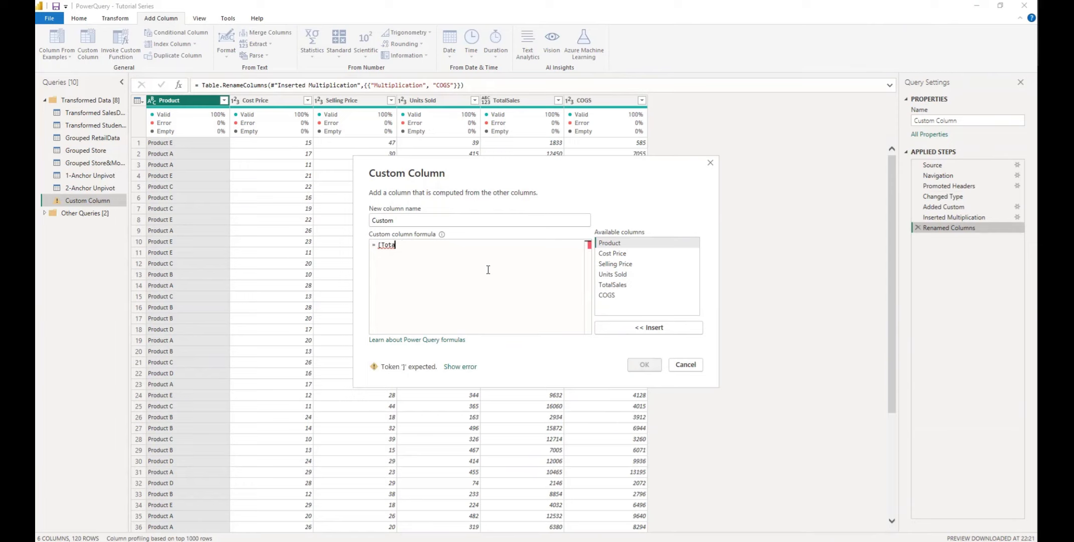
pyautogui.press('BackSpace')
pyautogui.press('BackSpace')
# Step: Define the custom column formula as [TotalSales]-[COGS]
pyautogui.write('to')
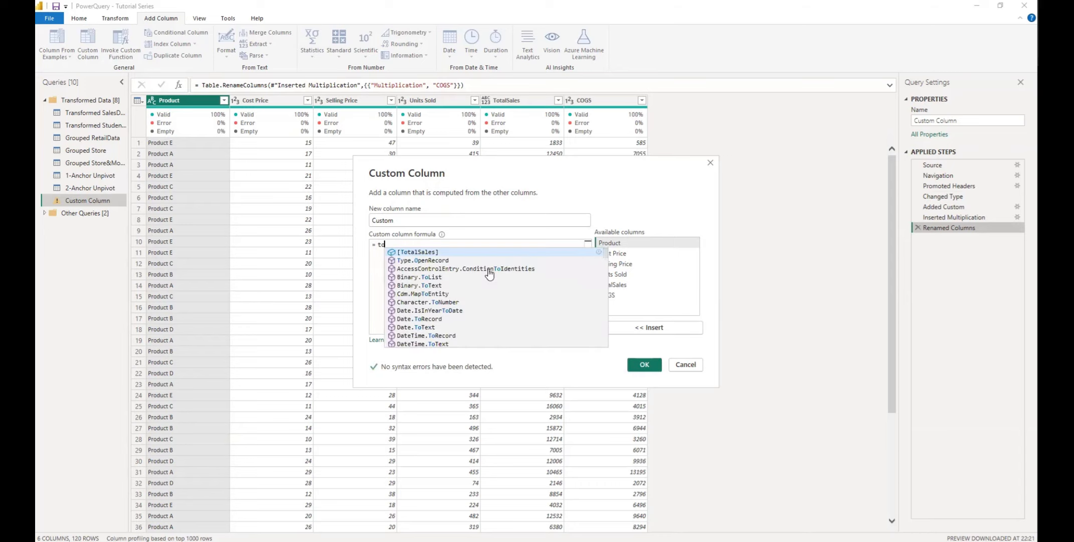
pyautogui.press('Return')
pyautogui.write('-')
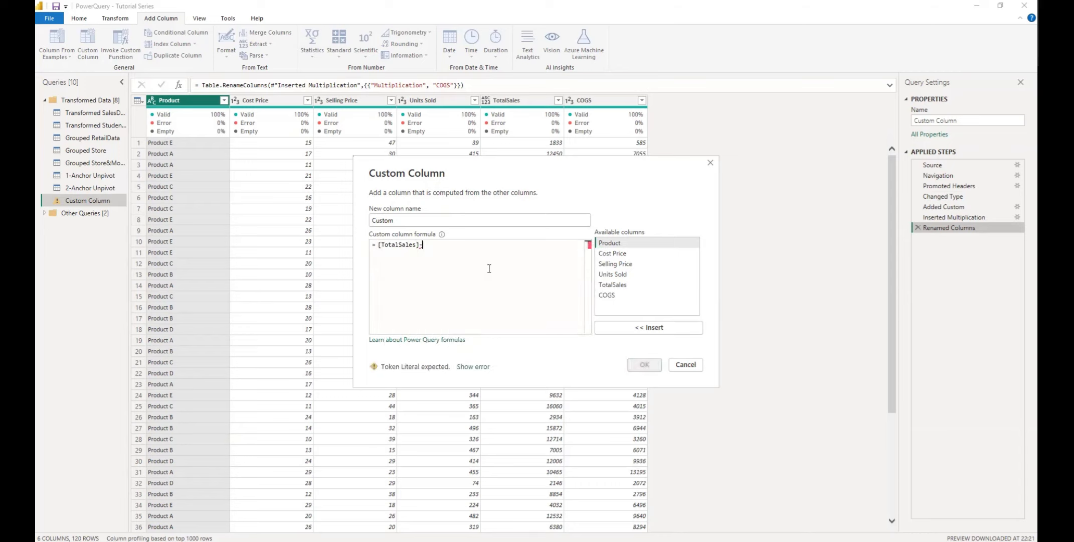
pyautogui.write('co')
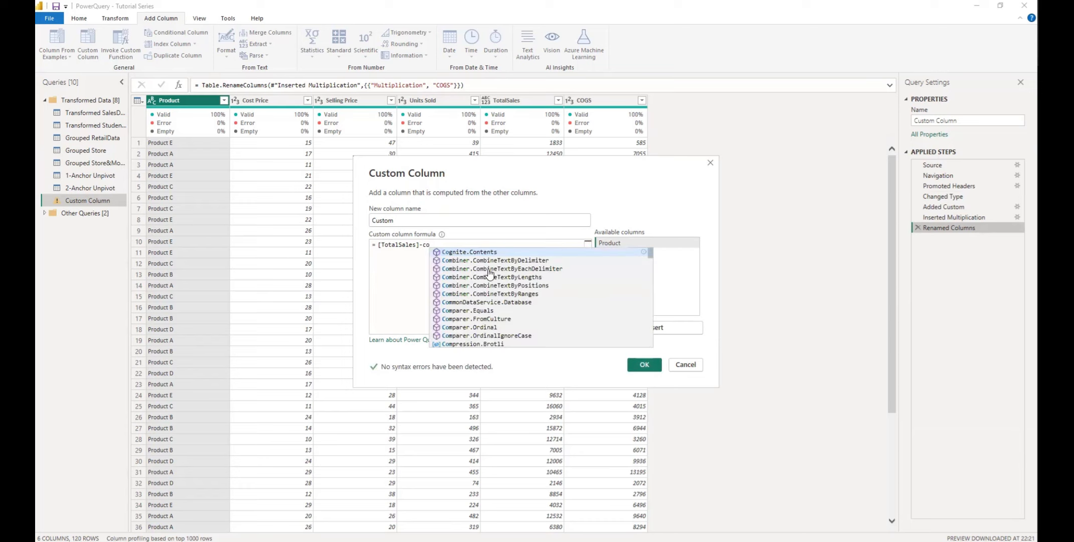
pyautogui.write('g')
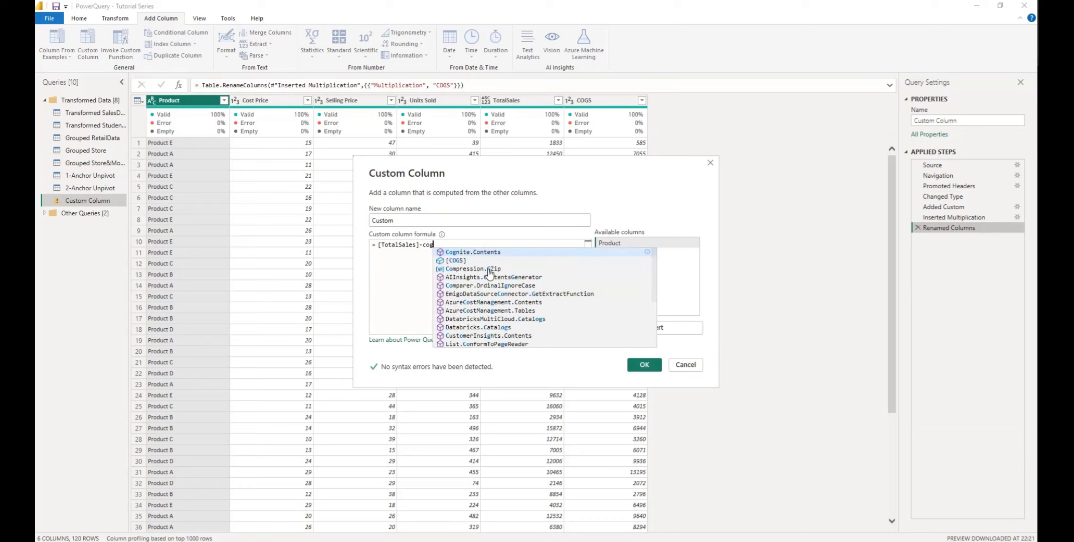
pyautogui.press('Down')
pyautogui.press('Tab')
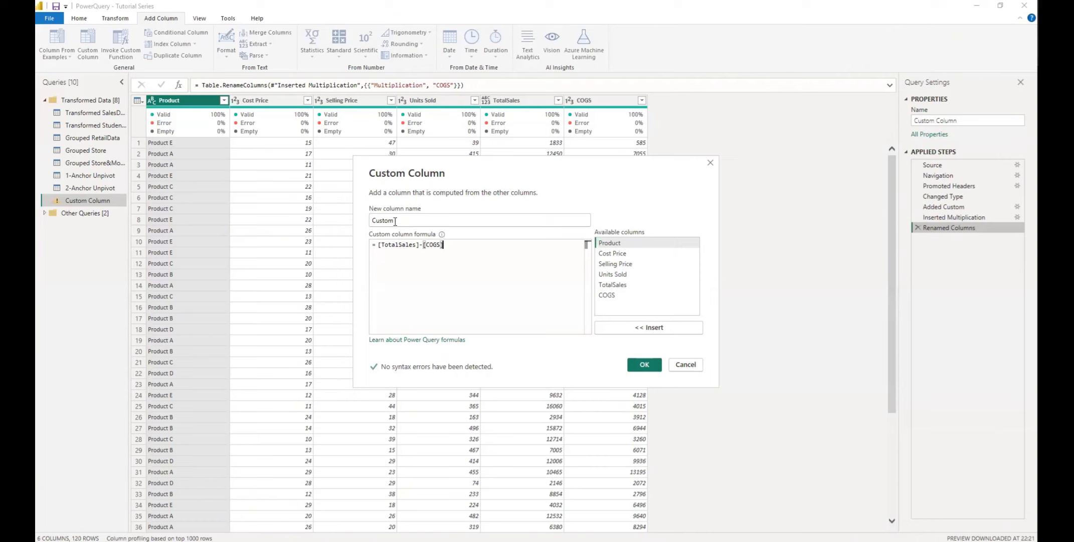
# Step: Name the custom column Profit and add it to the table
pyautogui.moveTo(395, 222); pyautogui.dragTo(365, 223)
pyautogui.write('Pro')
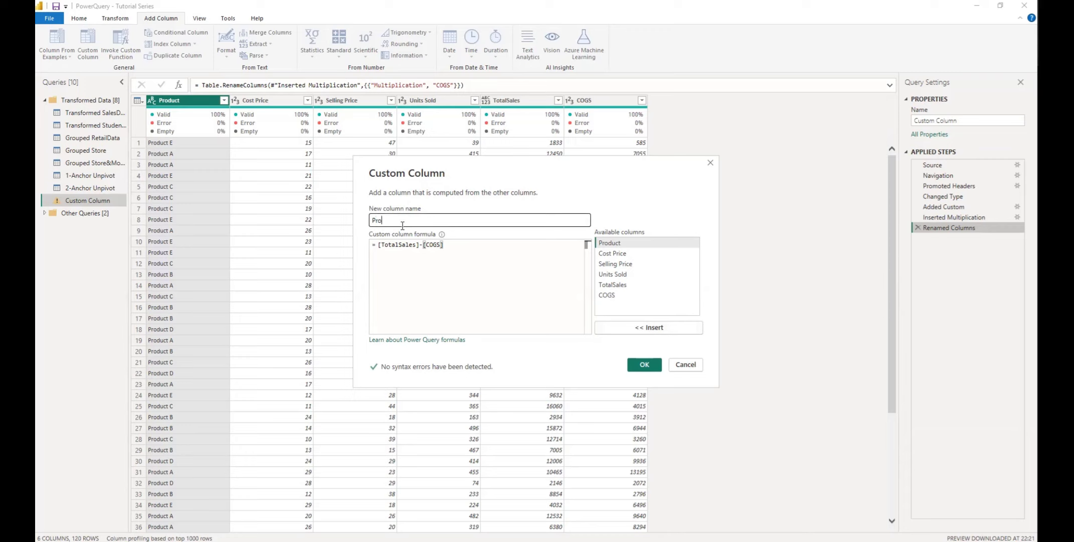
pyautogui.write('fit')
pyautogui.click(644, 365)
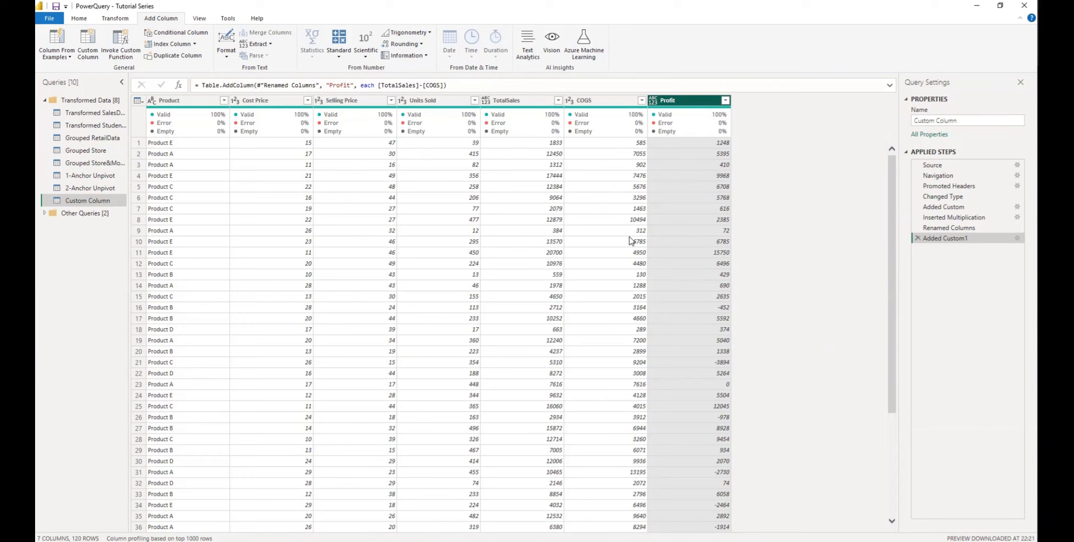
# Step: Examine the calculated rows and the range of distinct TotalSales values without applying a filter, and select the Profit column
pyautogui.scroll(-2, 696, 373)
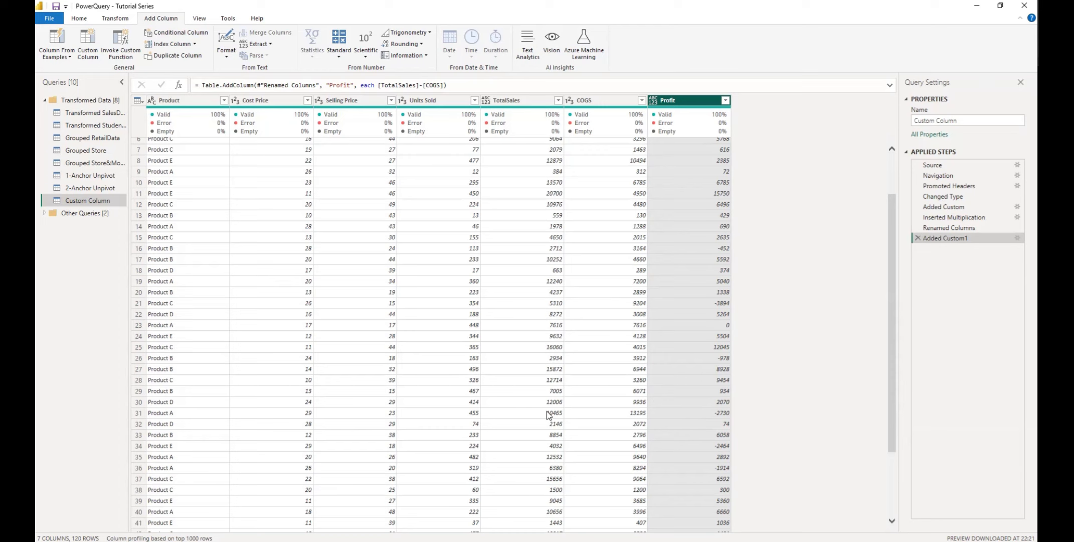
pyautogui.scroll(2, 694, 320)
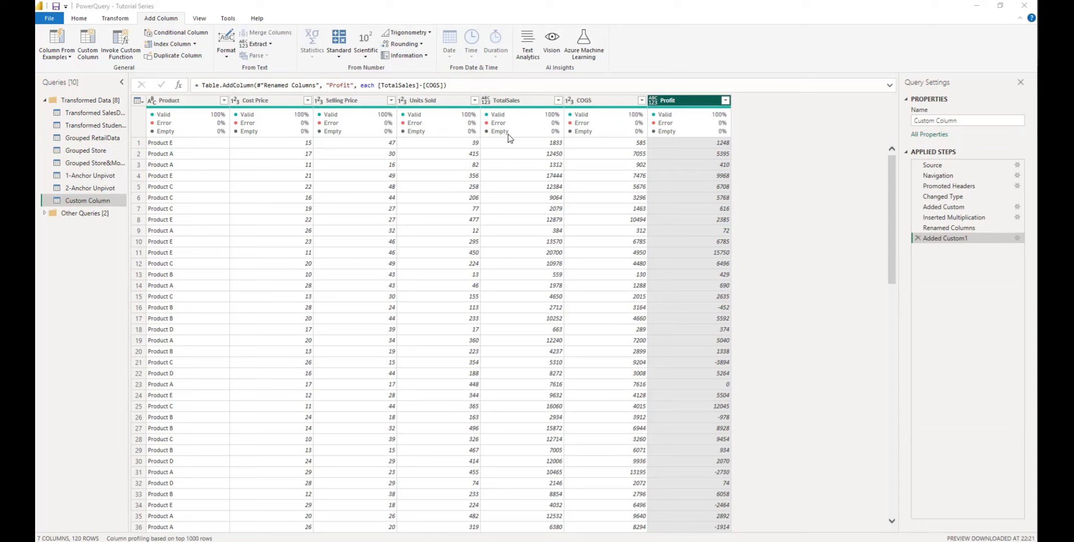
pyautogui.moveTo(511, 135)
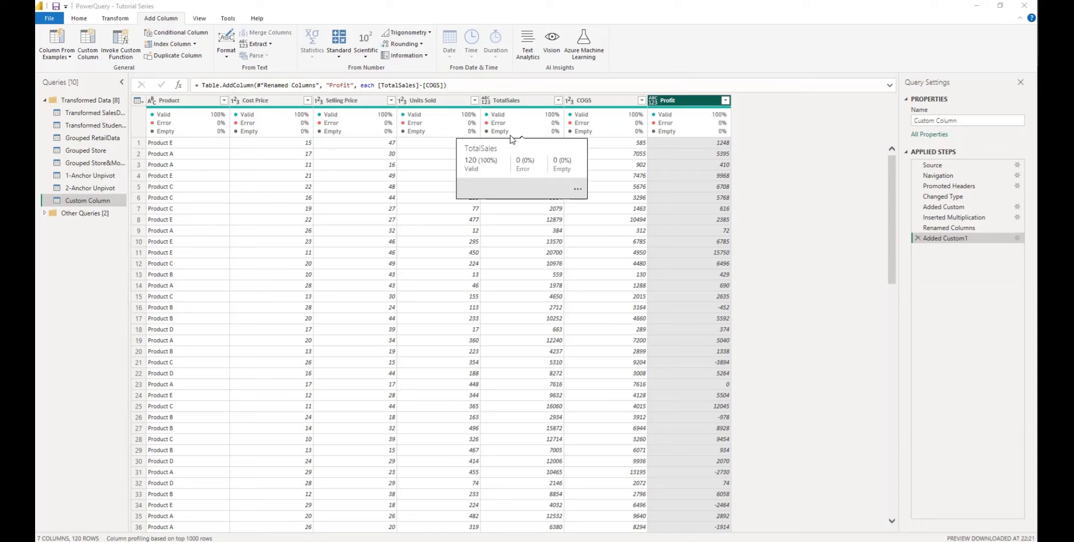
pyautogui.click(560, 101)
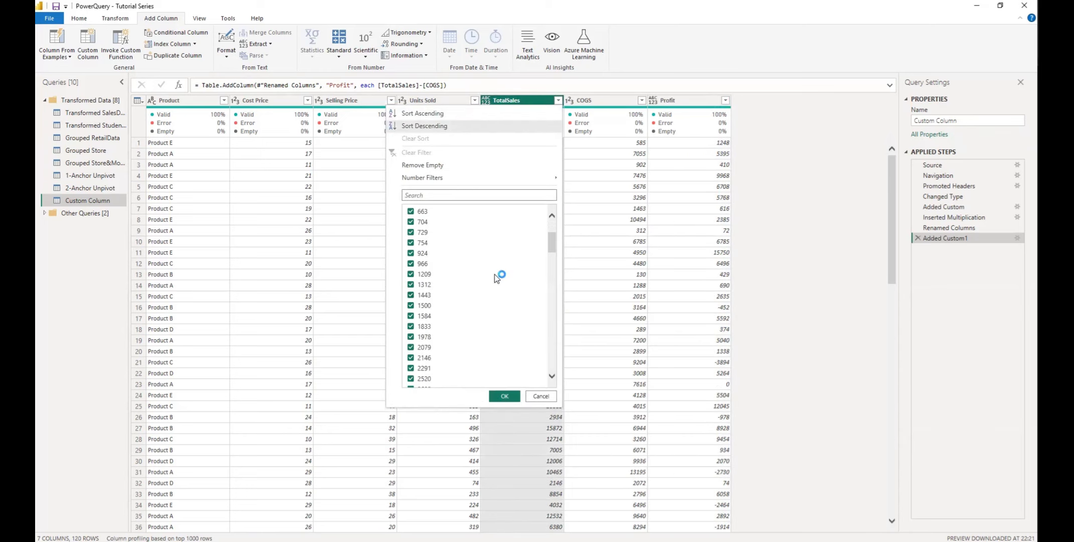
pyautogui.scroll(-3, 494, 274)
pyautogui.moveTo(553, 244); pyautogui.dragTo(549, 374)
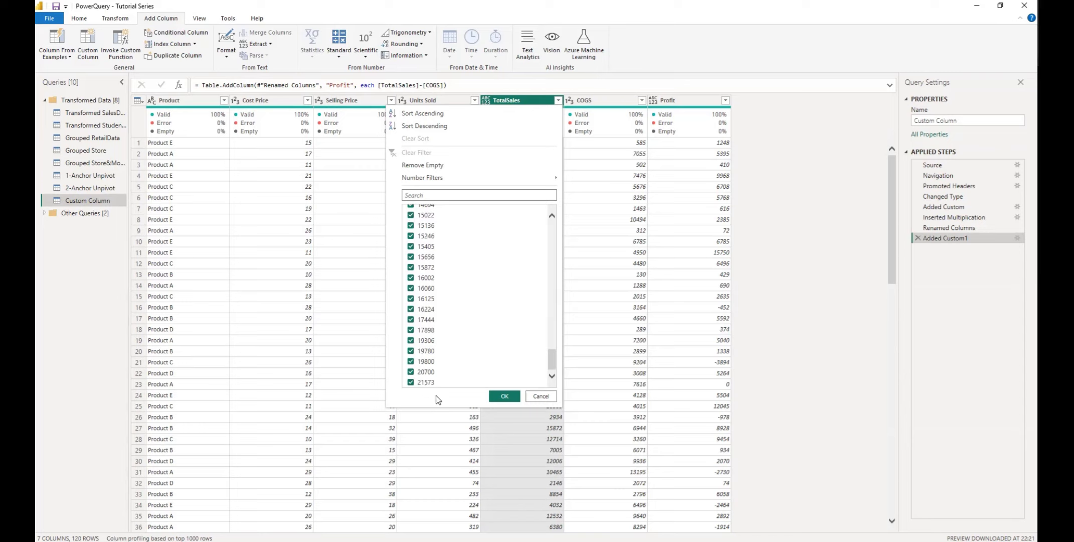
pyautogui.click(539, 399)
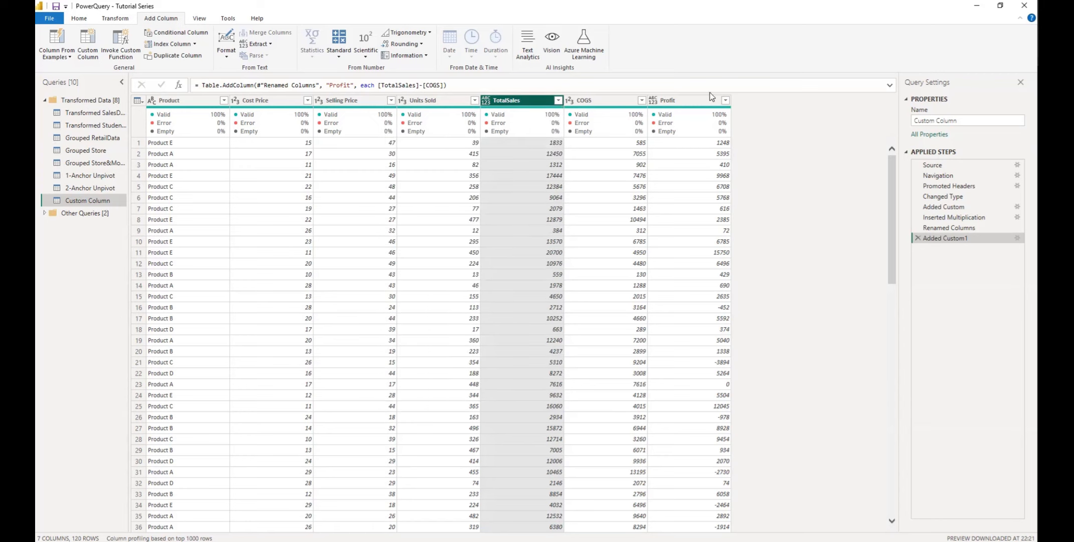
pyautogui.click(698, 101)
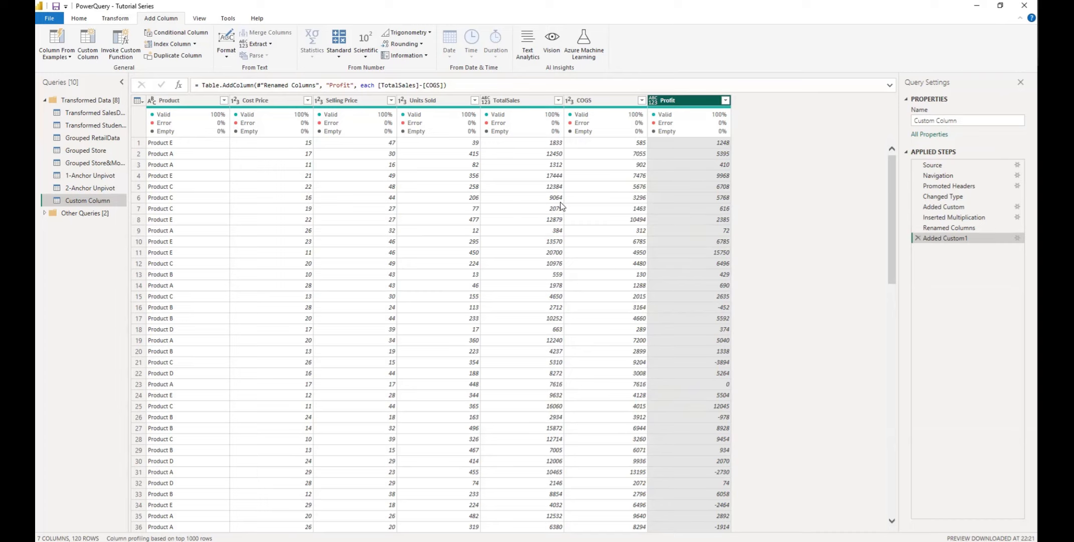
# Step: Start a new custom column and name it Profit Margin
pyautogui.click(88, 47)
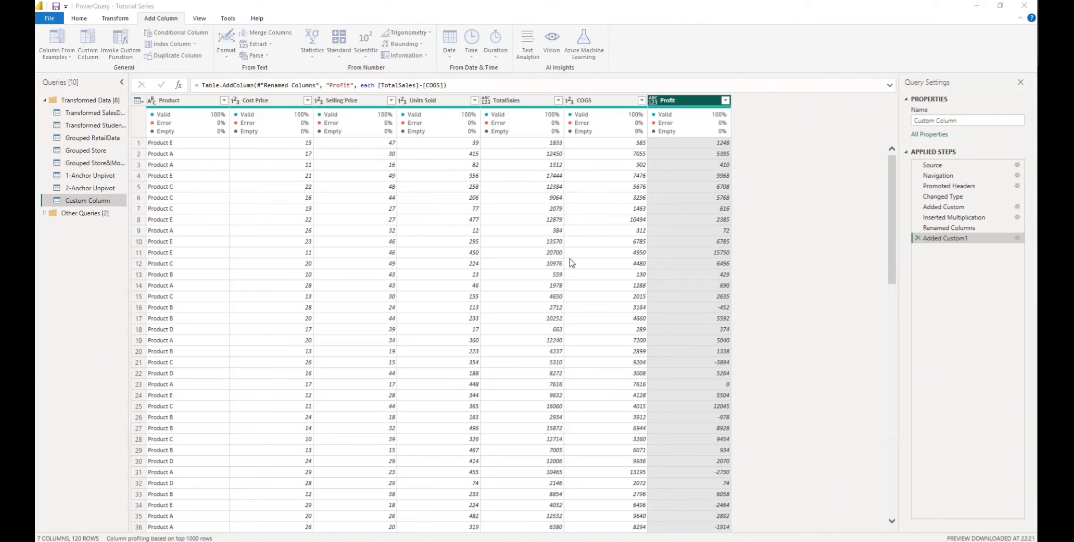
pyautogui.moveTo(399, 221); pyautogui.dragTo(371, 220)
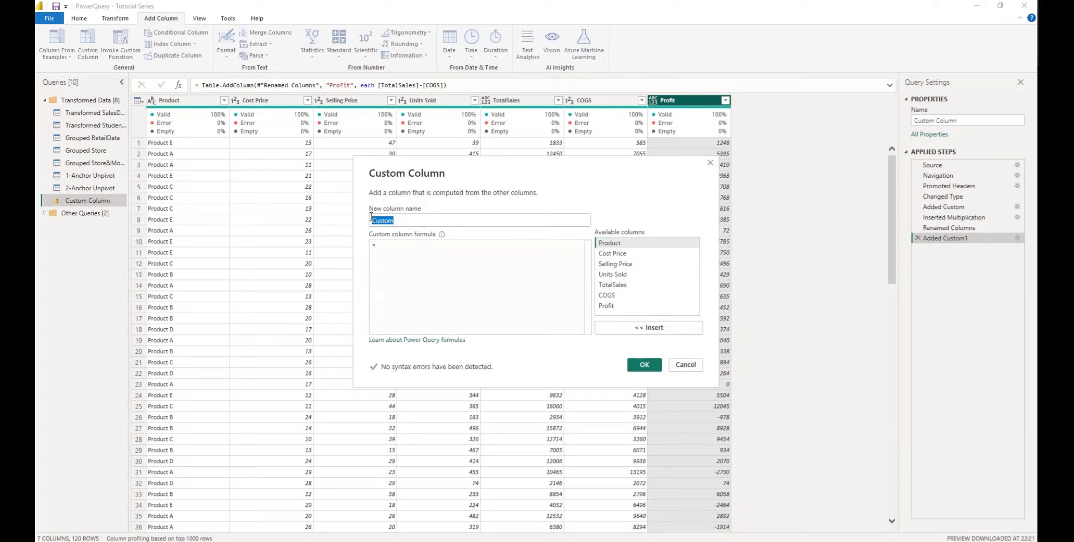
pyautogui.press('BackSpace')
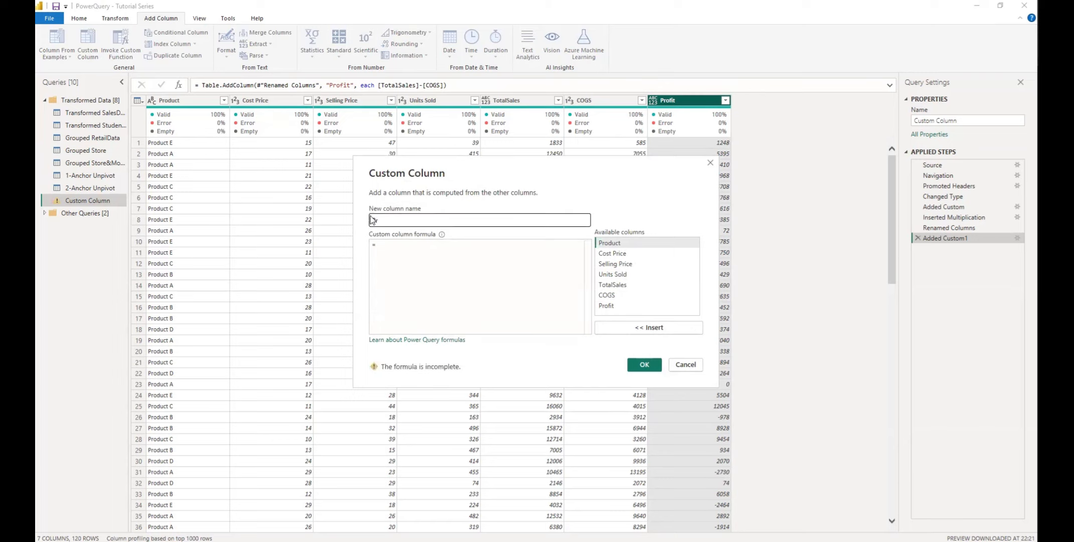
pyautogui.write('Profit')
pyautogui.write('Margin')
# Step: Begin the custom column formula with an if test on the [Profit] column
pyautogui.click(396, 246)
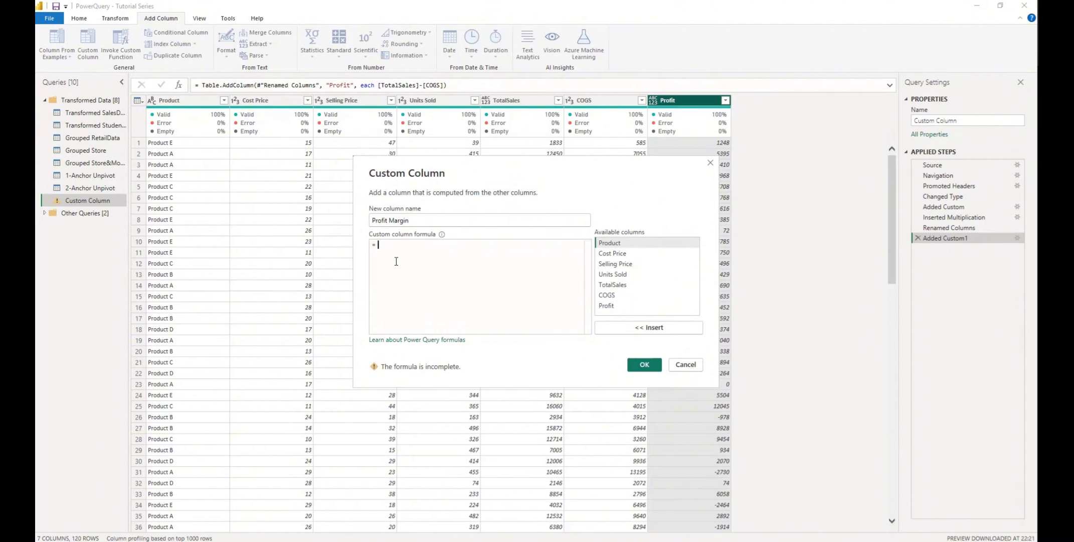
pyautogui.write('pfd')
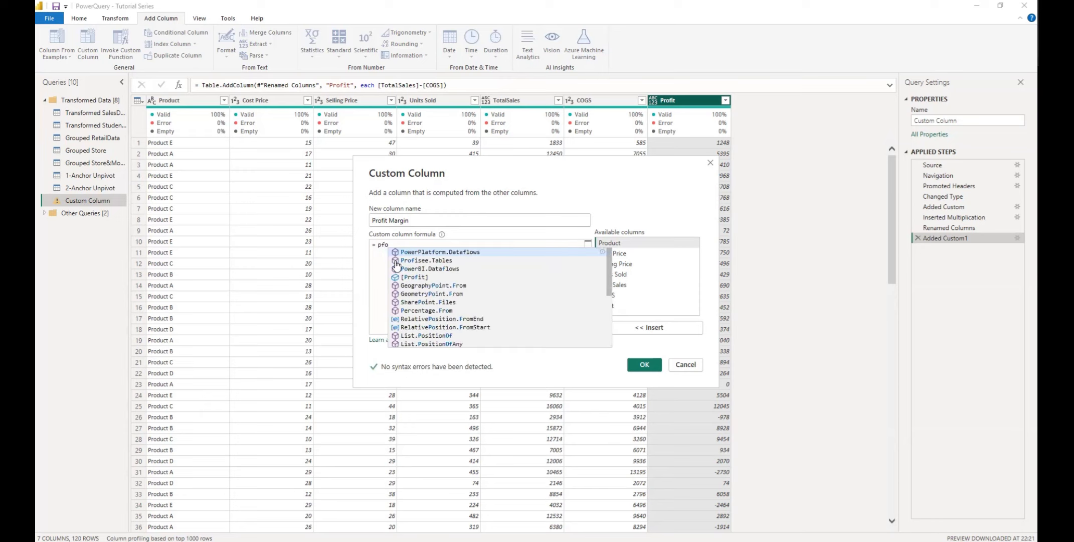
pyautogui.press('BackSpace')
pyautogui.press('BackSpace')
pyautogui.write('r')
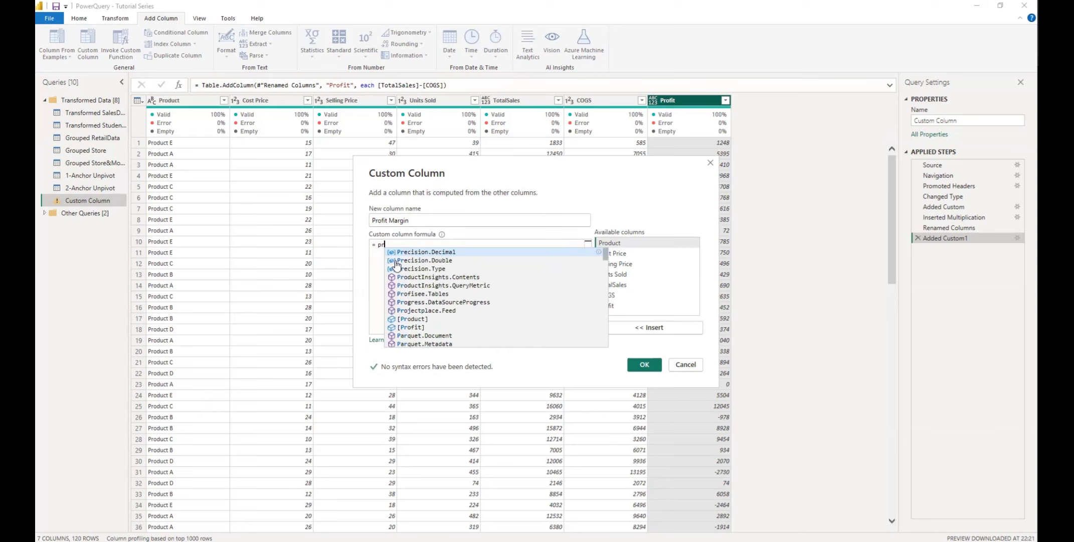
pyautogui.write('of')
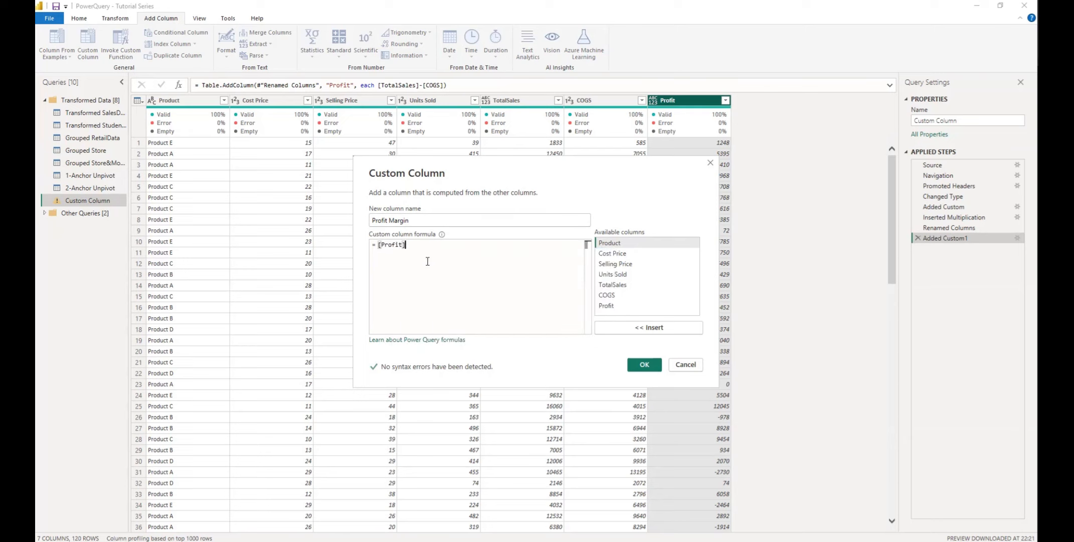
pyautogui.click(428, 261)
pyautogui.click(379, 245)
pyautogui.write('if')
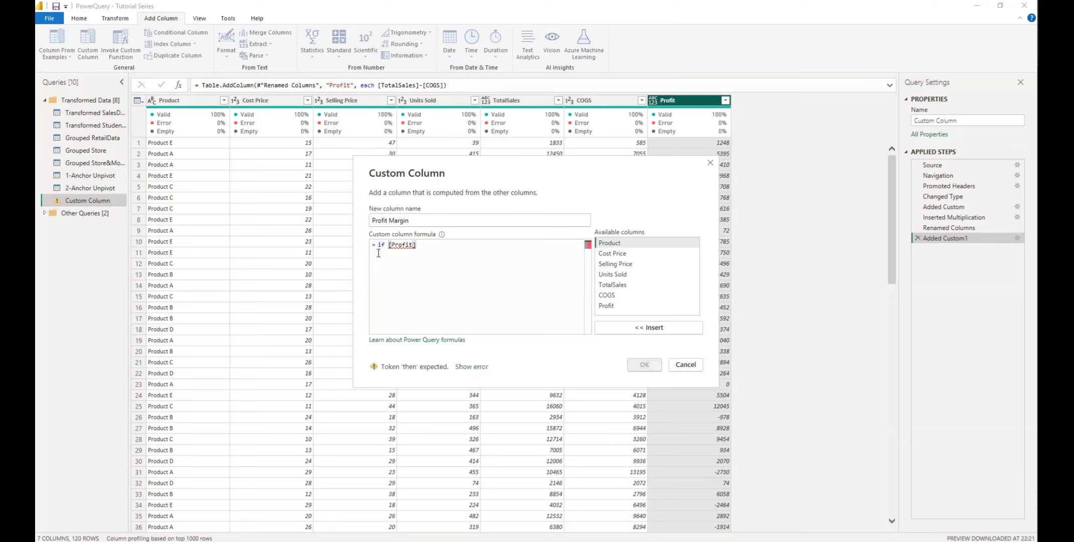
# Step: Extend the if test so that a Profit less than or equal to zero returns "Loss"
pyautogui.click(436, 246)
pyautogui.write('<= 0')
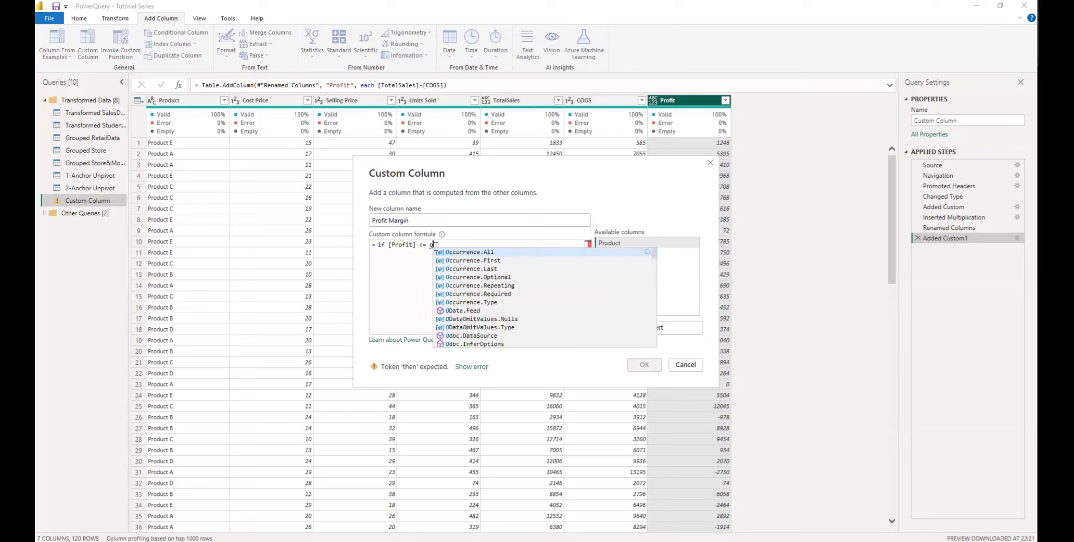
pyautogui.press('Escape')
pyautogui.write('then ')
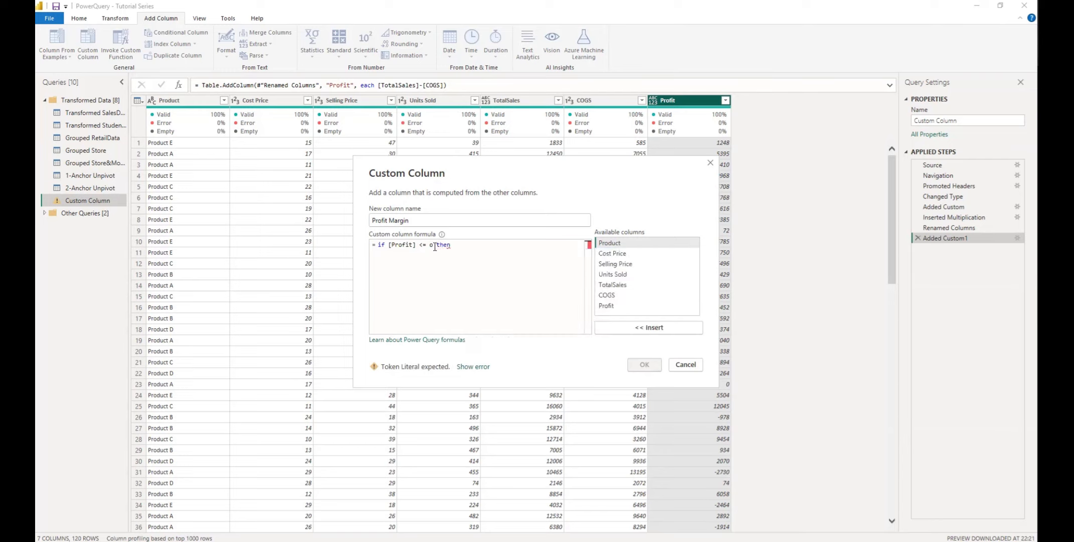
pyautogui.write('"Loss')
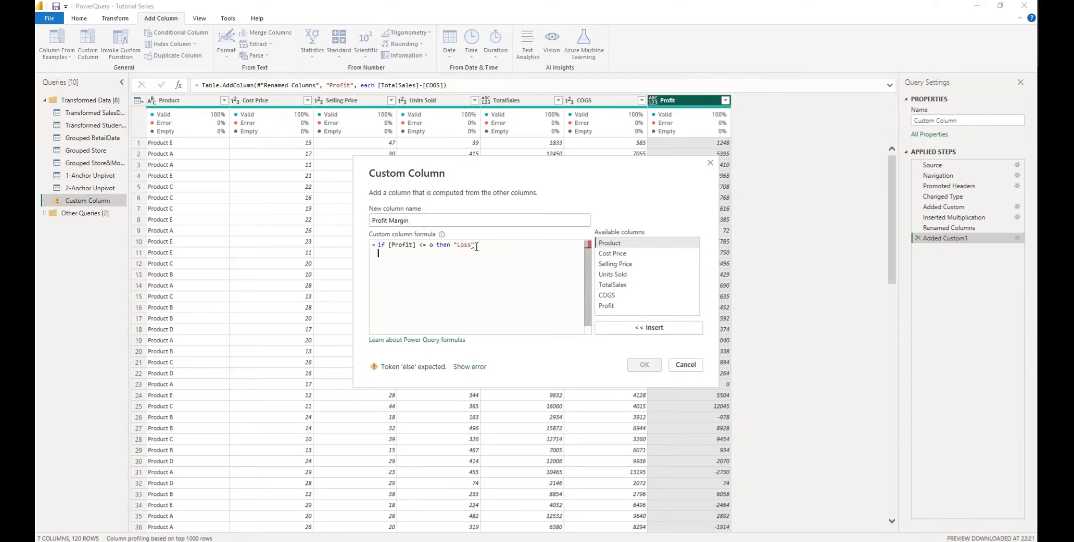
# Step: Complete the formula as if [Profit] <= 0 then "Loss" else "Gain" and add the column to the table
pyautogui.write('else')
pyautogui.write('"')
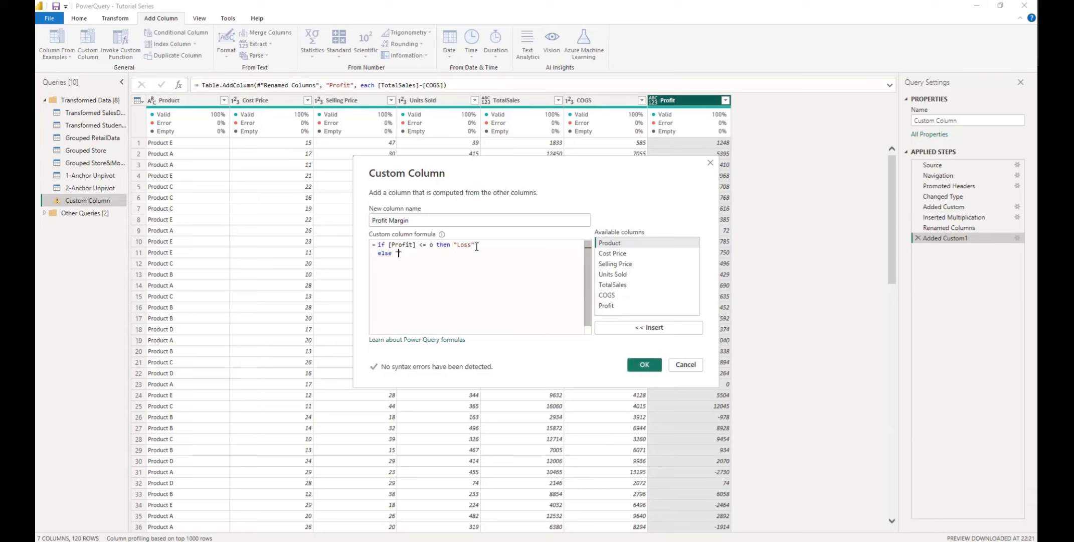
pyautogui.write('Gain')
pyautogui.doubleClick(433, 246)
pyautogui.press('BackSpace')
pyautogui.write('0')
pyautogui.click(650, 366)
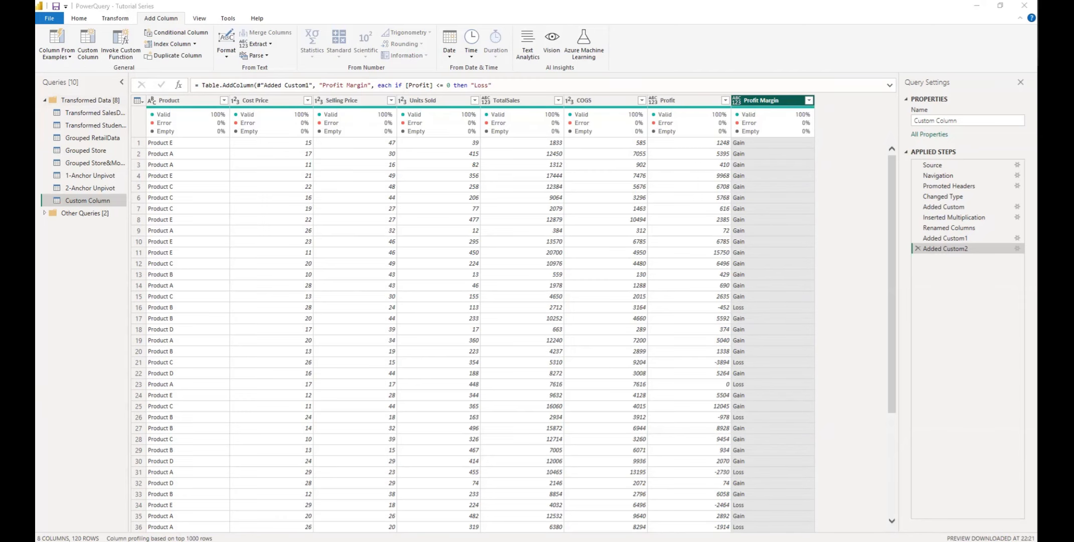
# Step: Compare the Profit Margin labels with the Profit values across the table rows
pyautogui.scroll(-4, 755, 301)
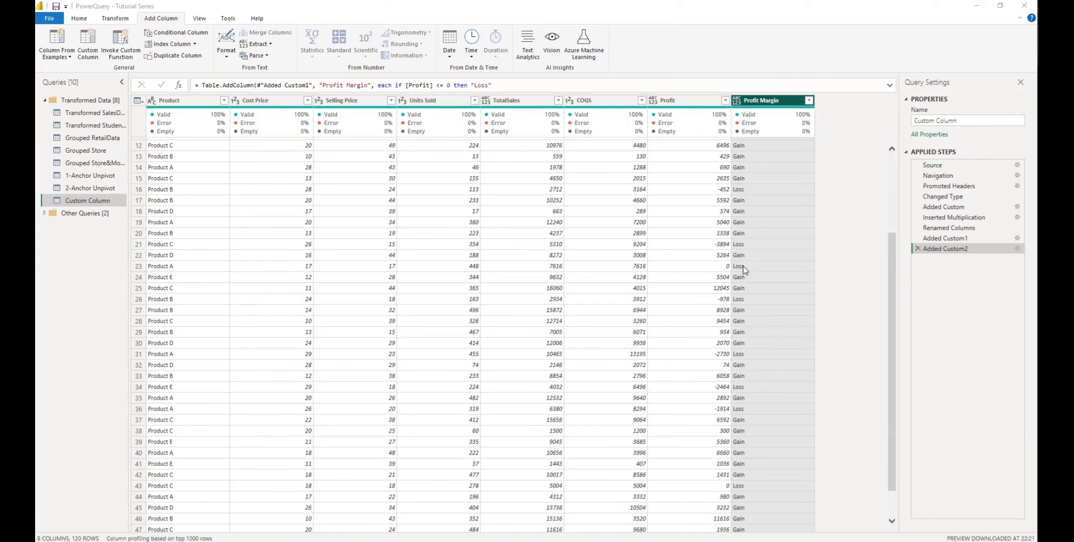
pyautogui.scroll(1, 744, 269)
pyautogui.scroll(-5, 772, 275)
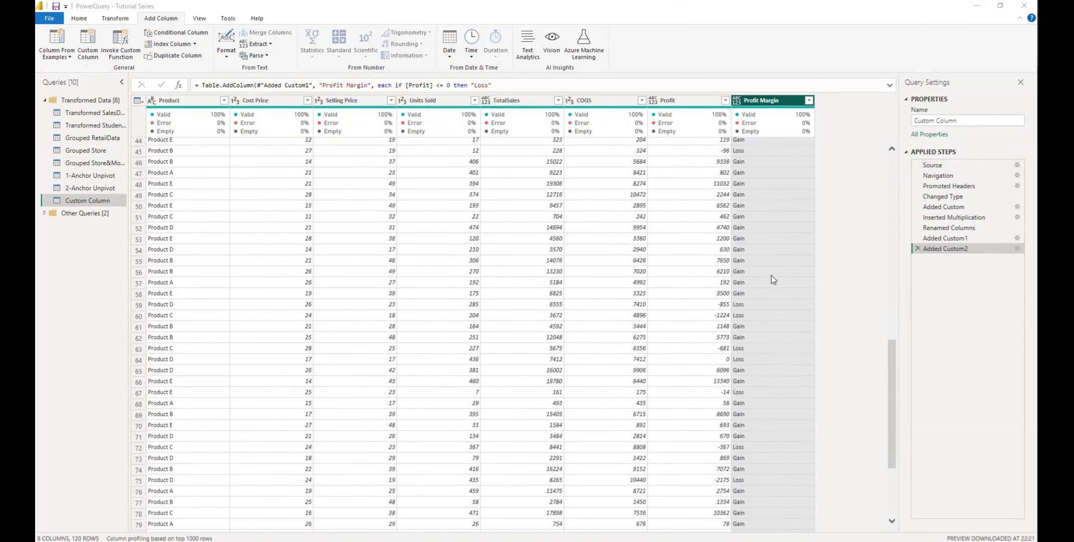
pyautogui.scroll(10, 772, 277)
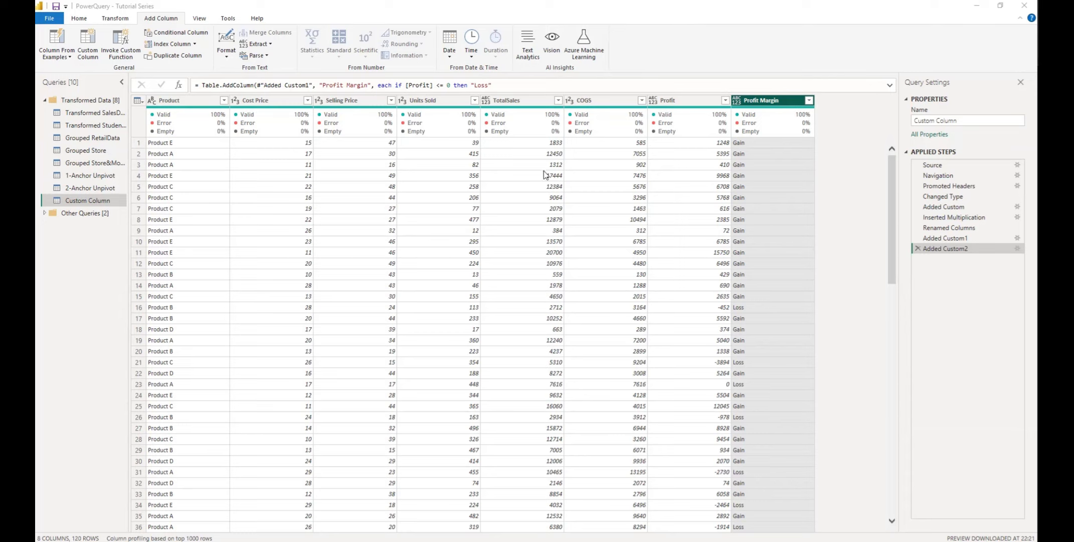
# Step: Change the data type of the TotalSales, Selling Price and Units Sold columns to Decimal Number
pyautogui.click(485, 102)
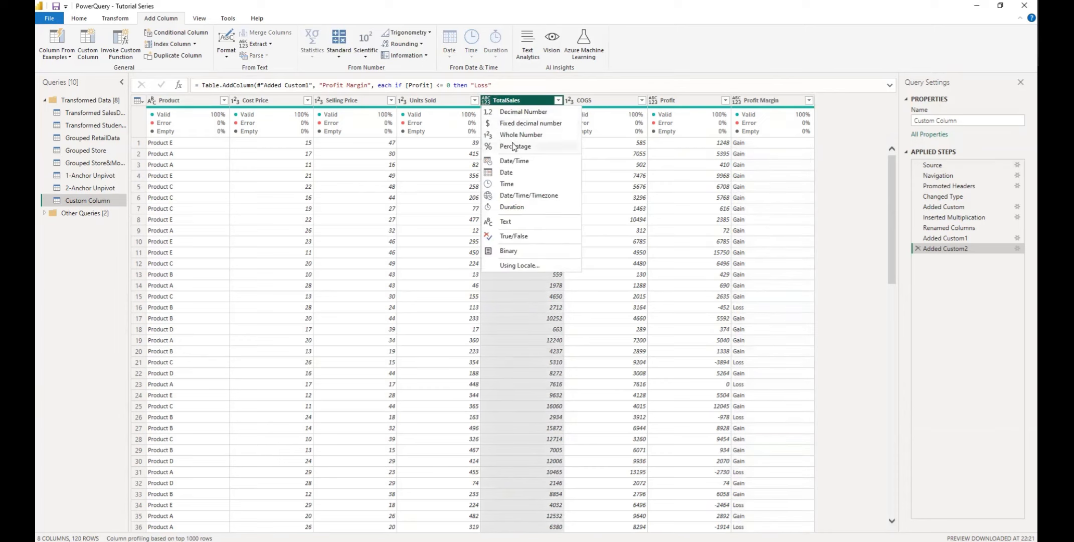
pyautogui.click(525, 111)
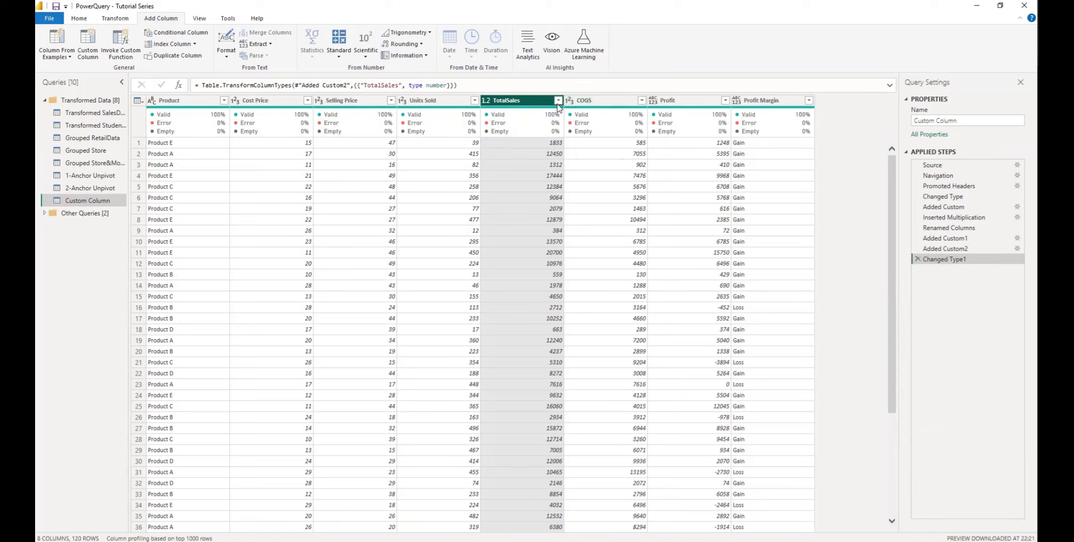
pyautogui.click(319, 99)
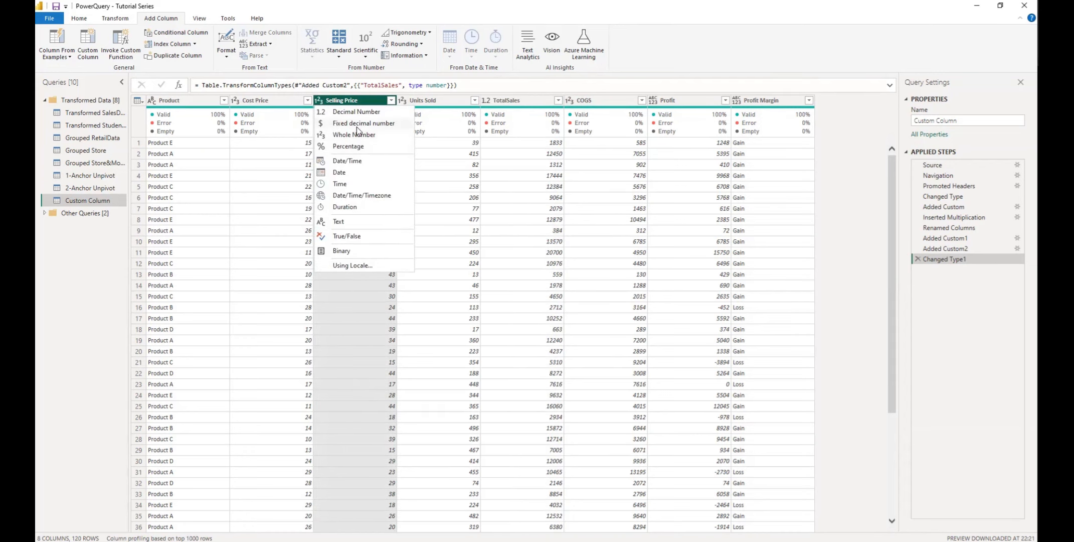
pyautogui.click(362, 112)
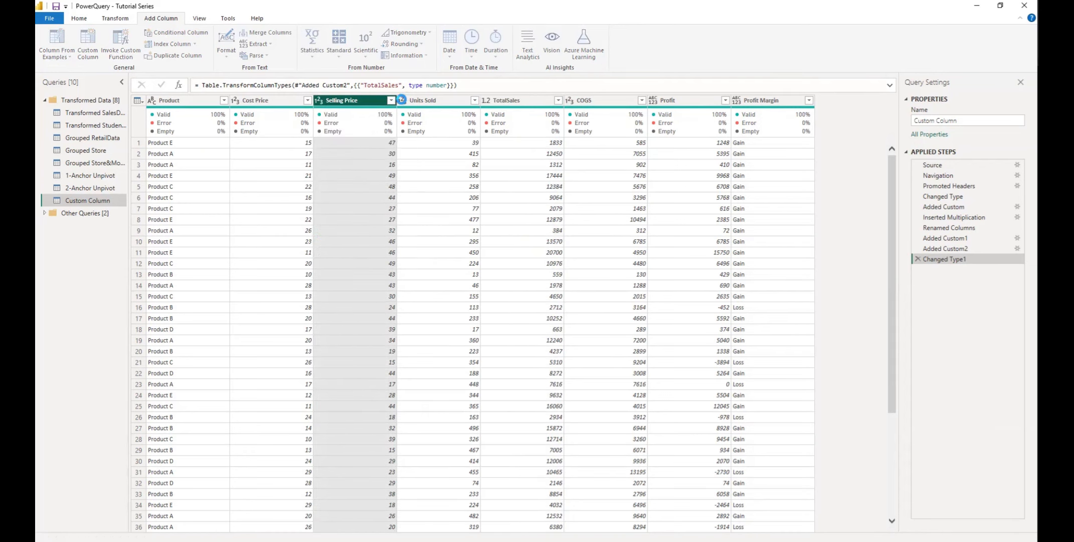
pyautogui.click(403, 100)
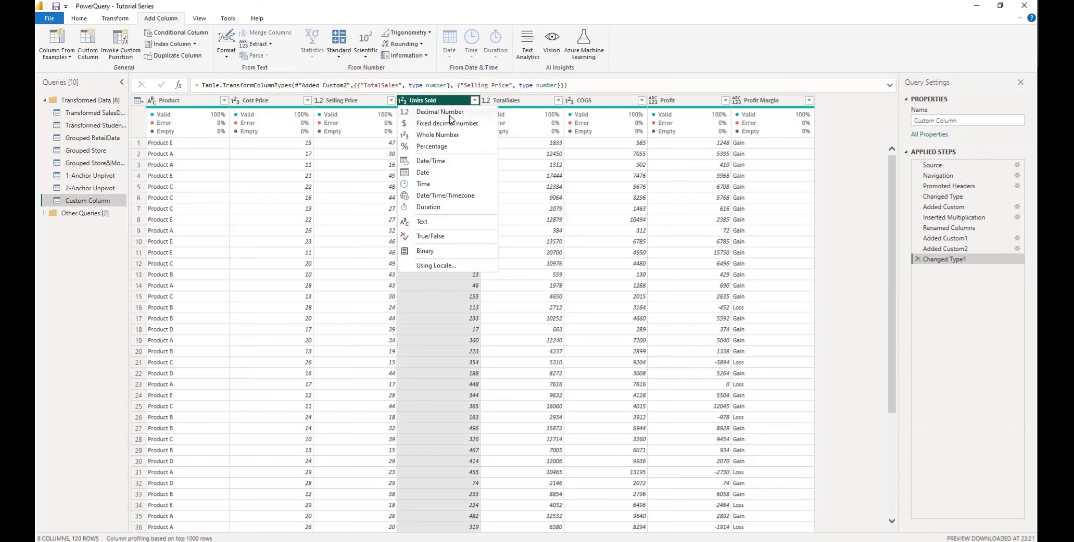
pyautogui.click(432, 113)
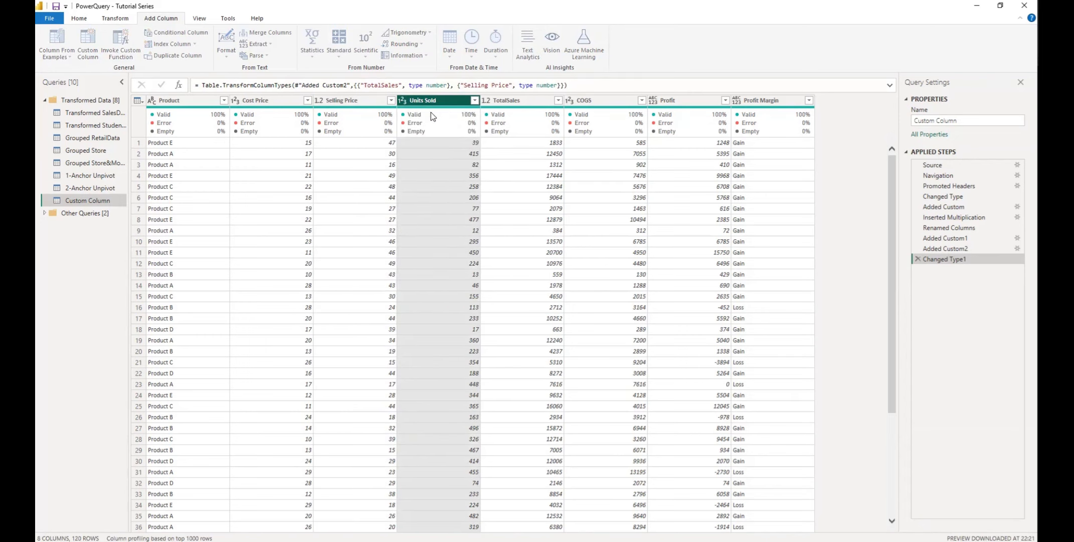
# Step: Change the data type of the COGS and Profit columns to Fixed decimal number
pyautogui.click(570, 101)
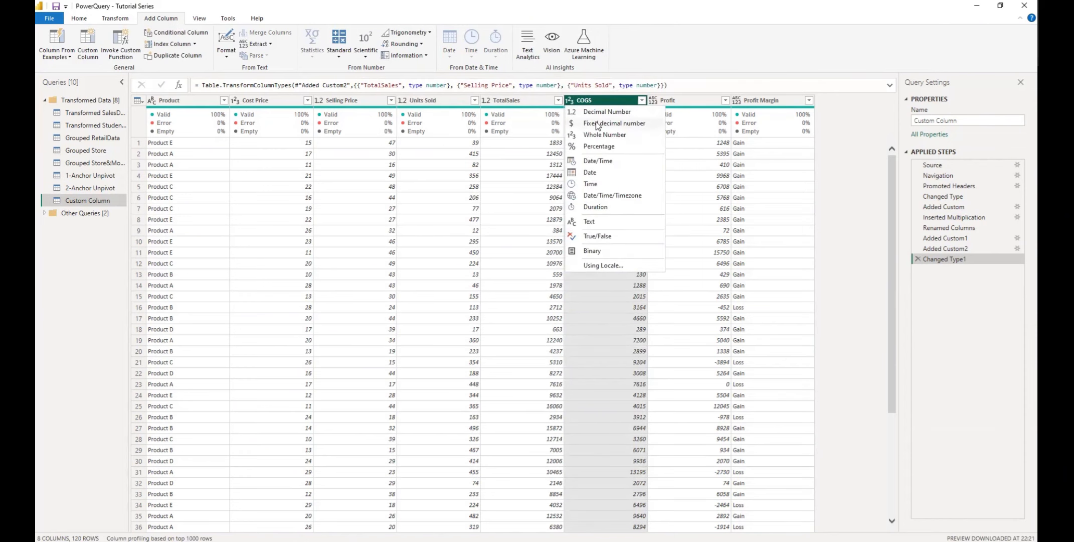
pyautogui.click(596, 123)
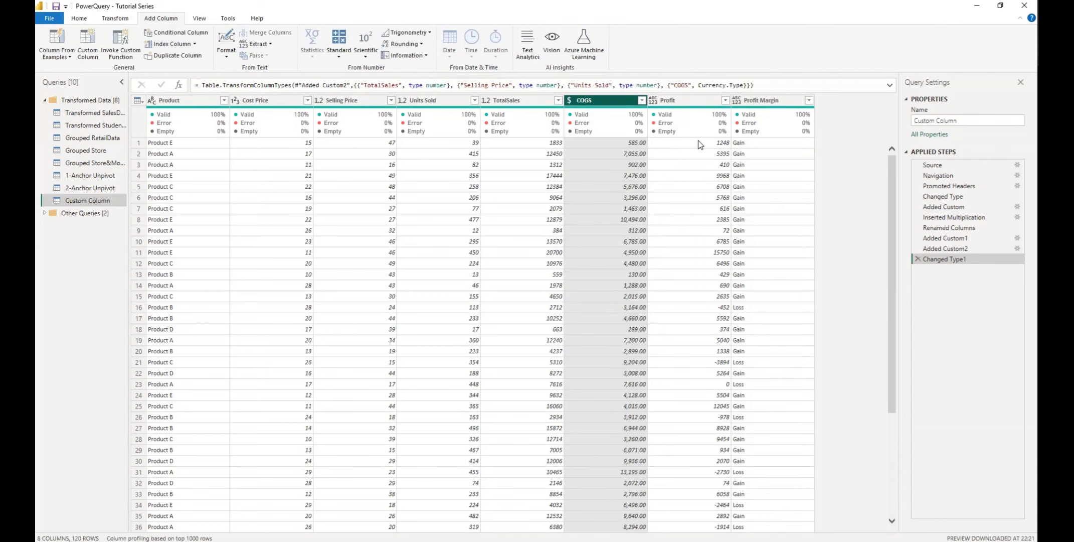
pyautogui.click(655, 102)
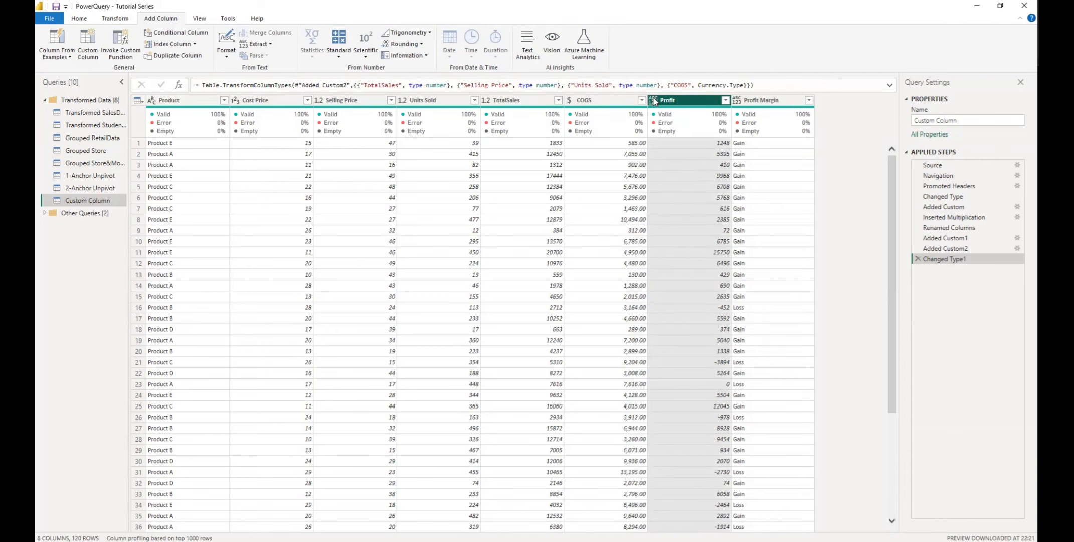
pyautogui.click(655, 101)
pyautogui.click(683, 125)
# Step: Try the Fixed decimal number data type on the Profit Margin column
pyautogui.click(745, 103)
pyautogui.click(739, 103)
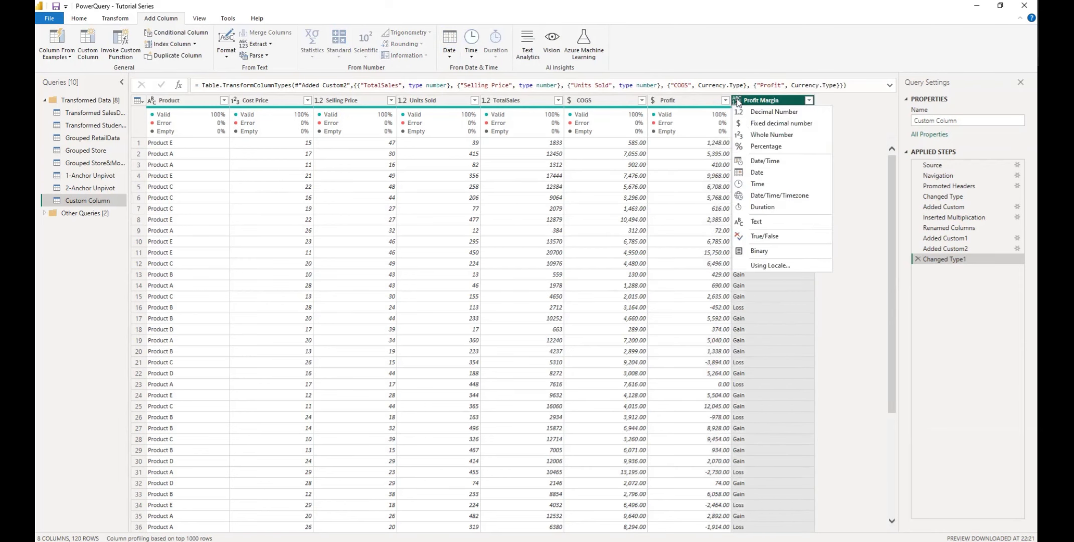
pyautogui.click(769, 124)
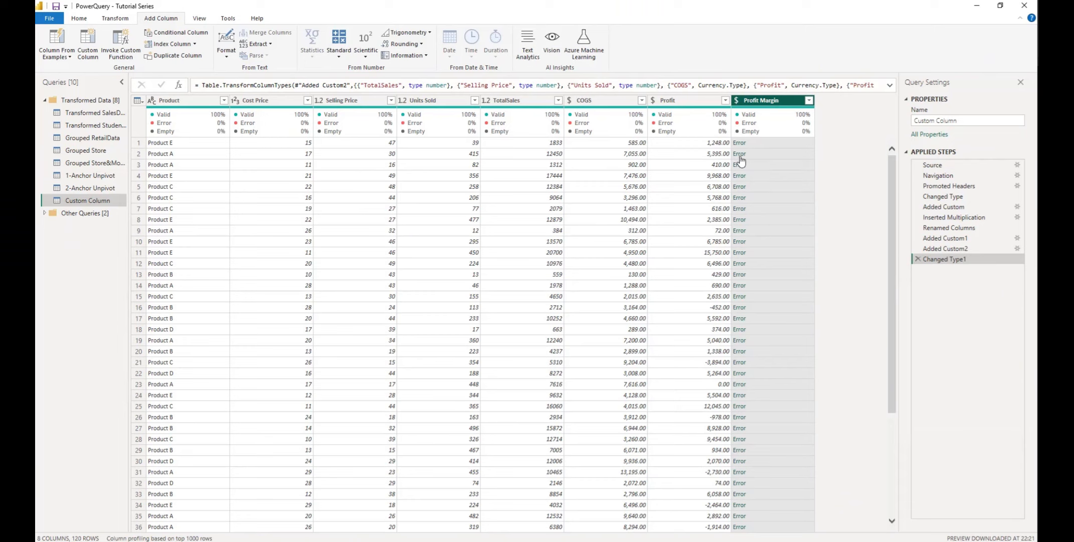
# Step: Try to remove the Profit Margin conversion from the Changed Type1 formula by deleting its column name and the preceding comma
pyautogui.click(891, 88)
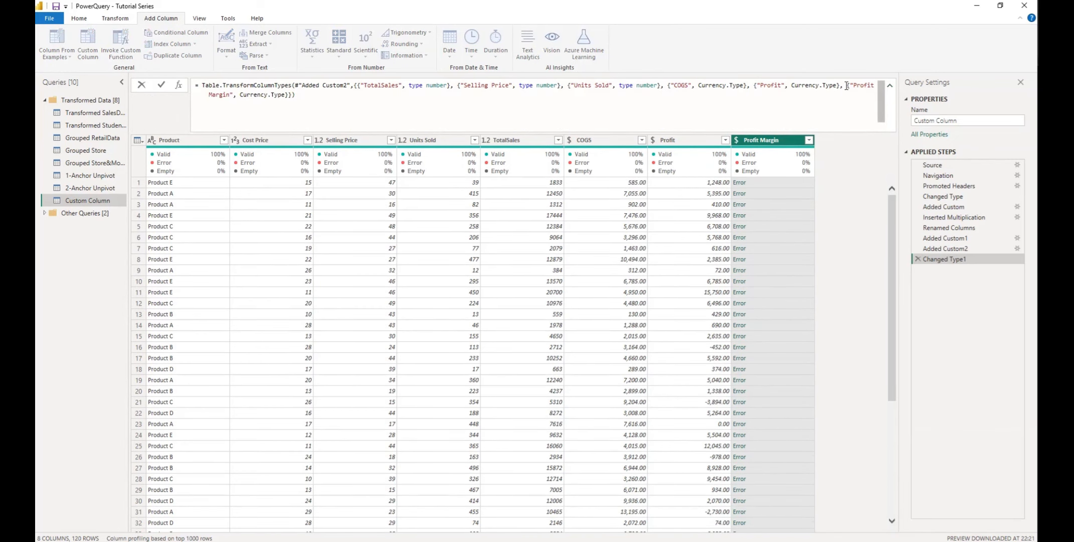
pyautogui.moveTo(847, 86); pyautogui.dragTo(240, 96)
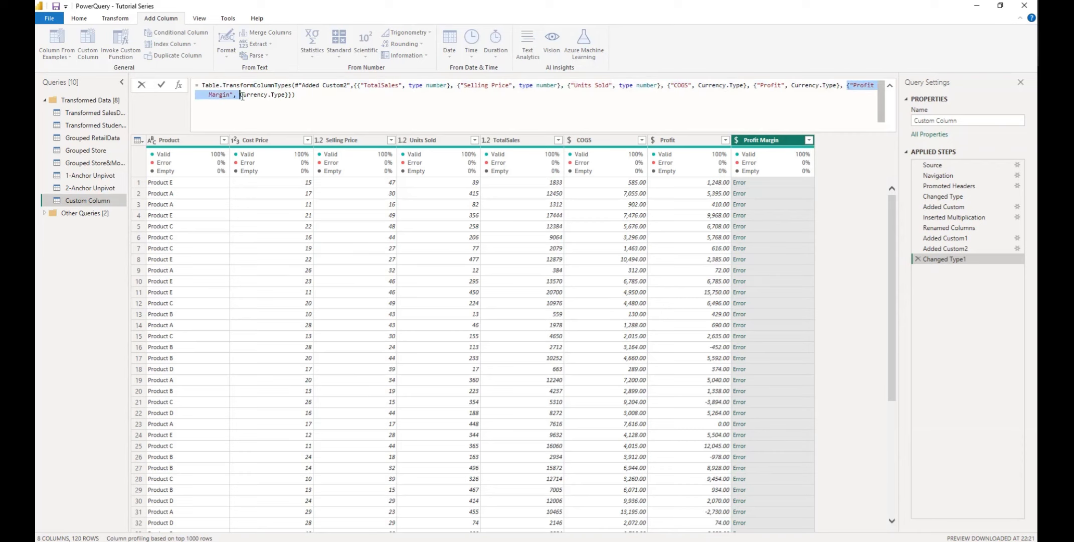
pyautogui.press('BackSpace')
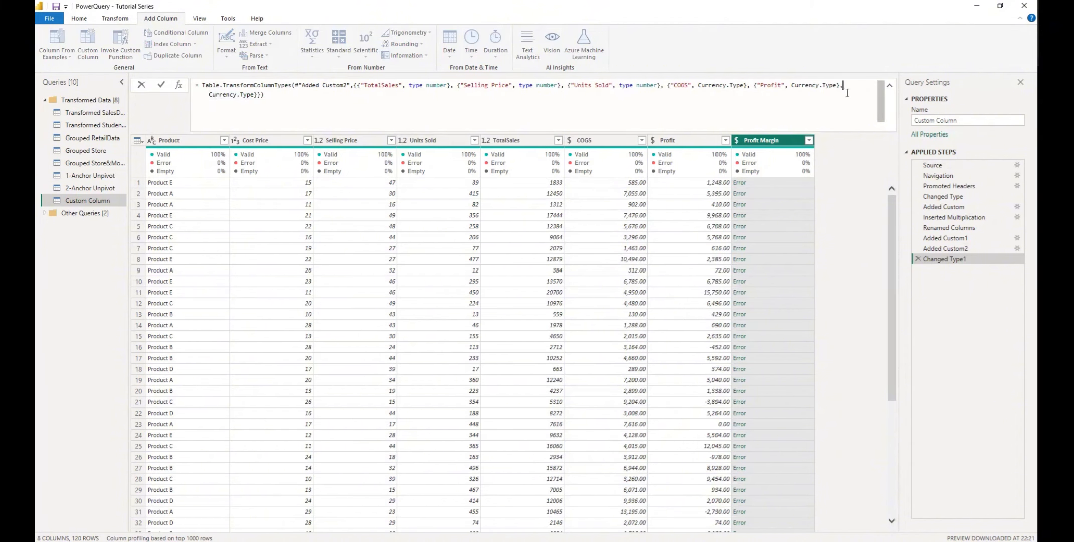
pyautogui.press('BackSpace')
pyautogui.press('Return')
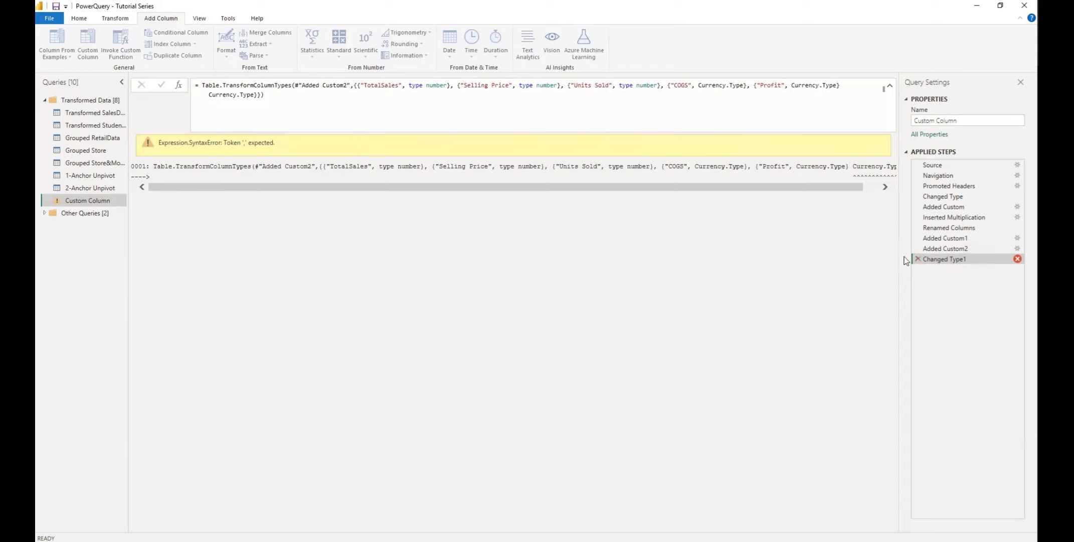
# Step: Put a comma back after the Profit entry in the type conversion formula, and delete the Changed Type1 step
pyautogui.click(843, 85)
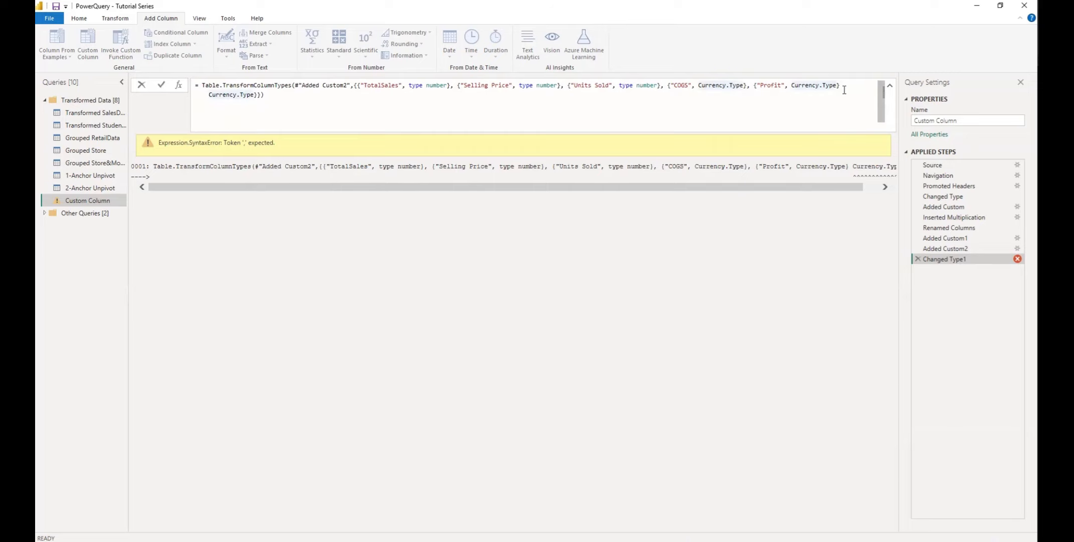
pyautogui.press('Left')
pyautogui.write(',')
pyautogui.hotkey('shift', 'Return')
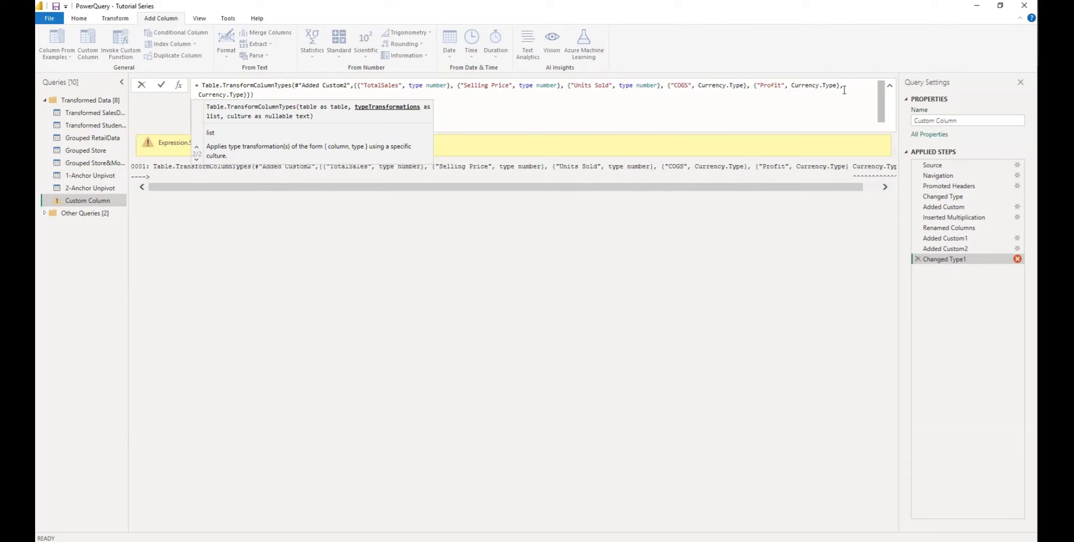
pyautogui.click(919, 261)
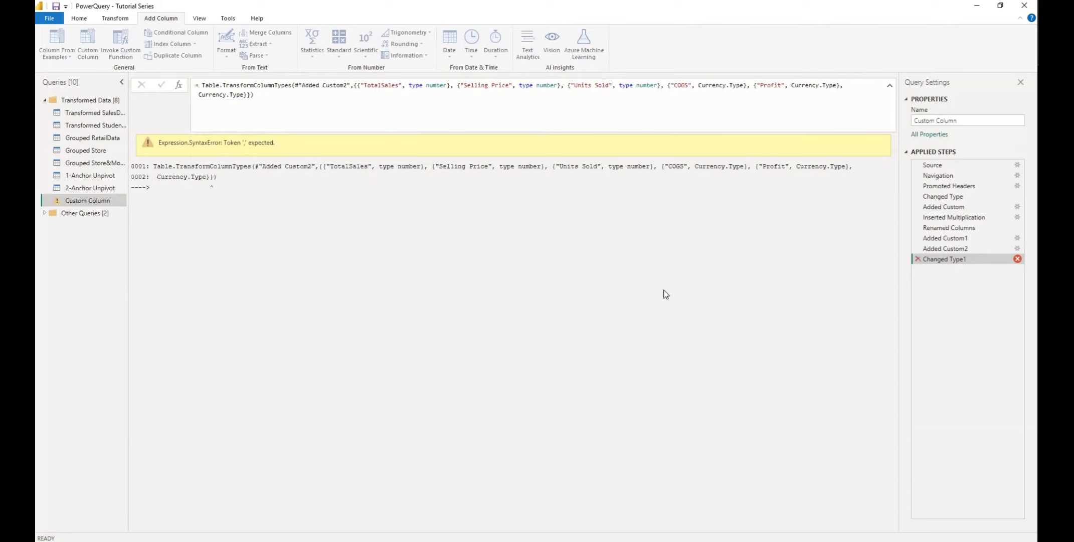
pyautogui.click(918, 259)
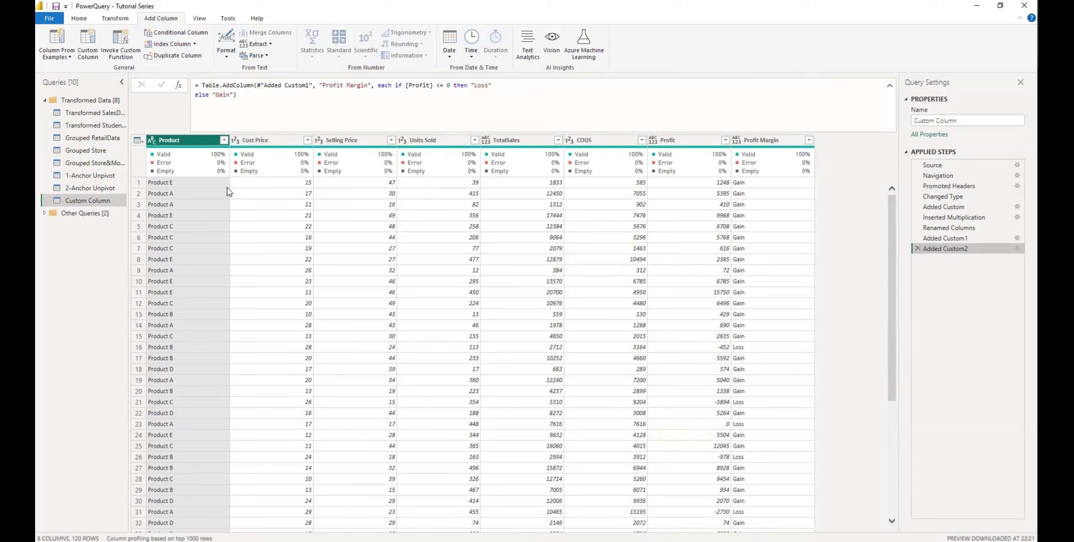
# Step: Change the data type of the Cost Price, Selling Price and Units Sold columns to Fixed decimal number
pyautogui.click(236, 140)
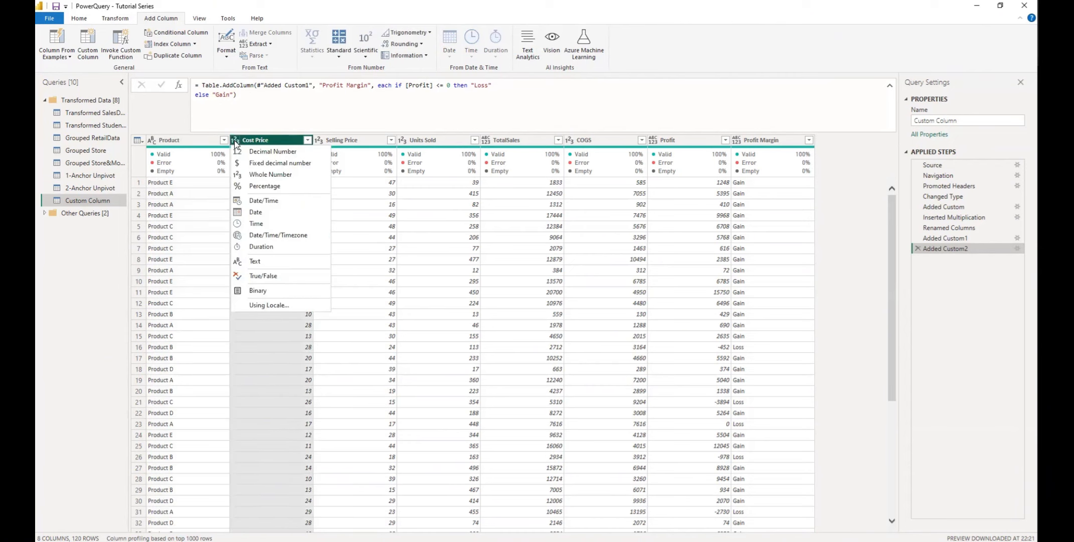
pyautogui.click(268, 163)
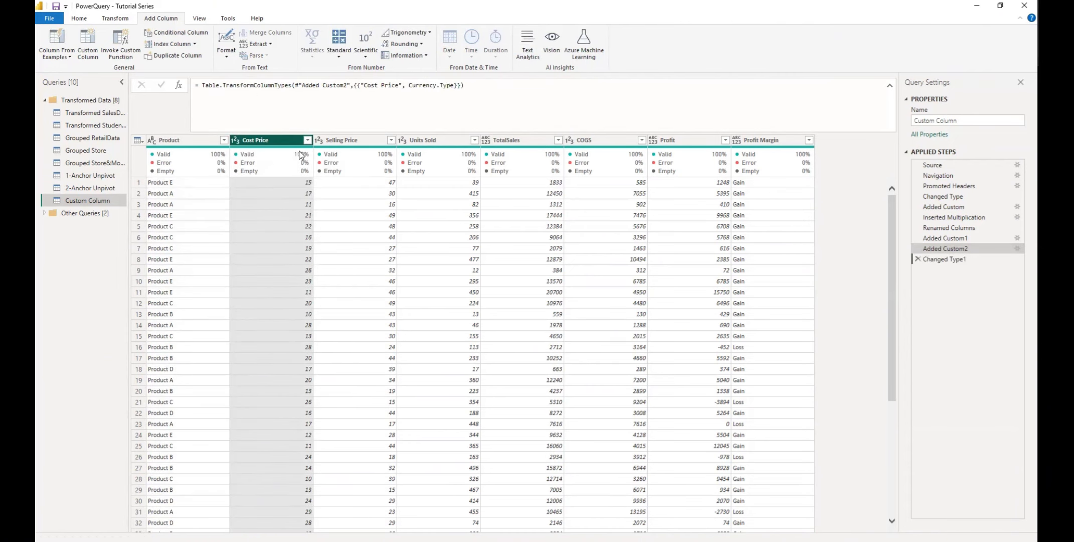
pyautogui.click(318, 140)
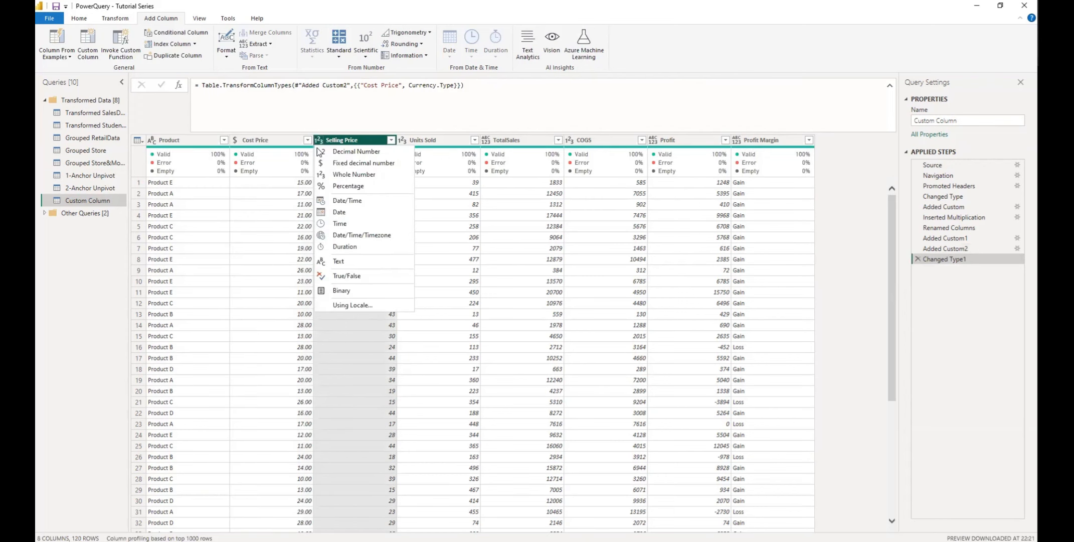
pyautogui.click(346, 164)
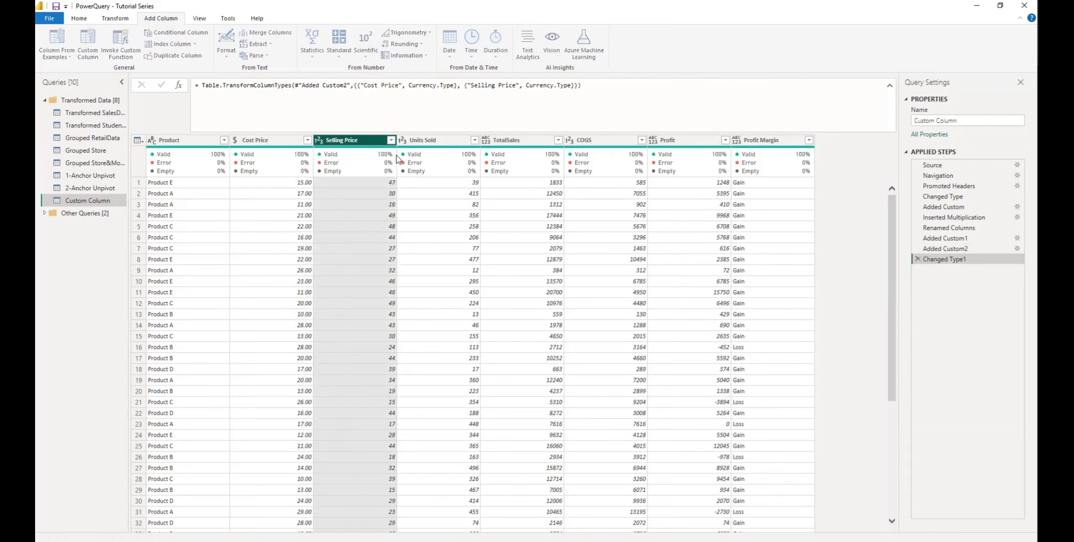
pyautogui.click(402, 140)
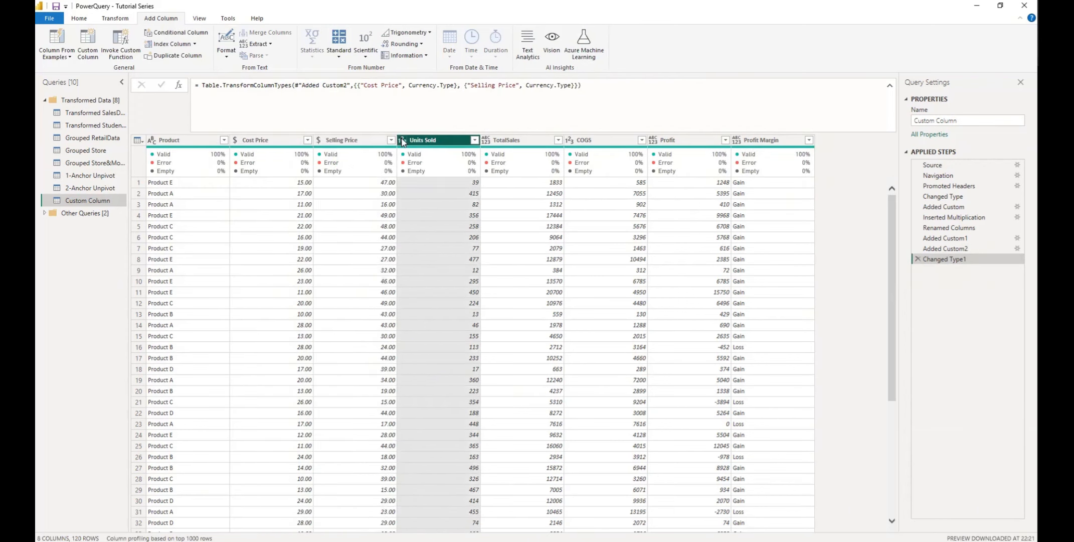
pyautogui.click(435, 163)
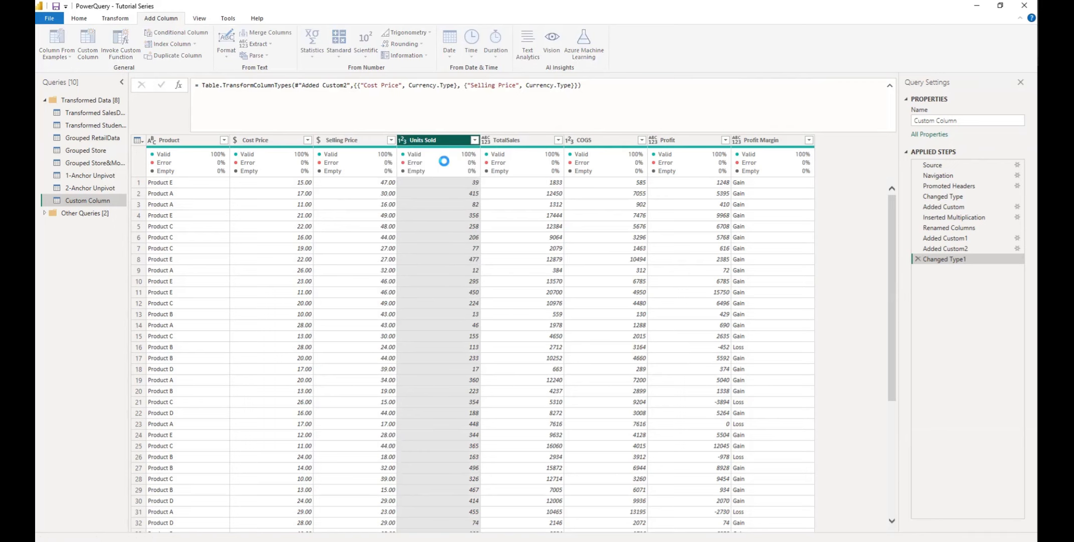
# Step: Change the data type of the TotalSales, COGS and Profit columns to Fixed decimal number
pyautogui.click(485, 140)
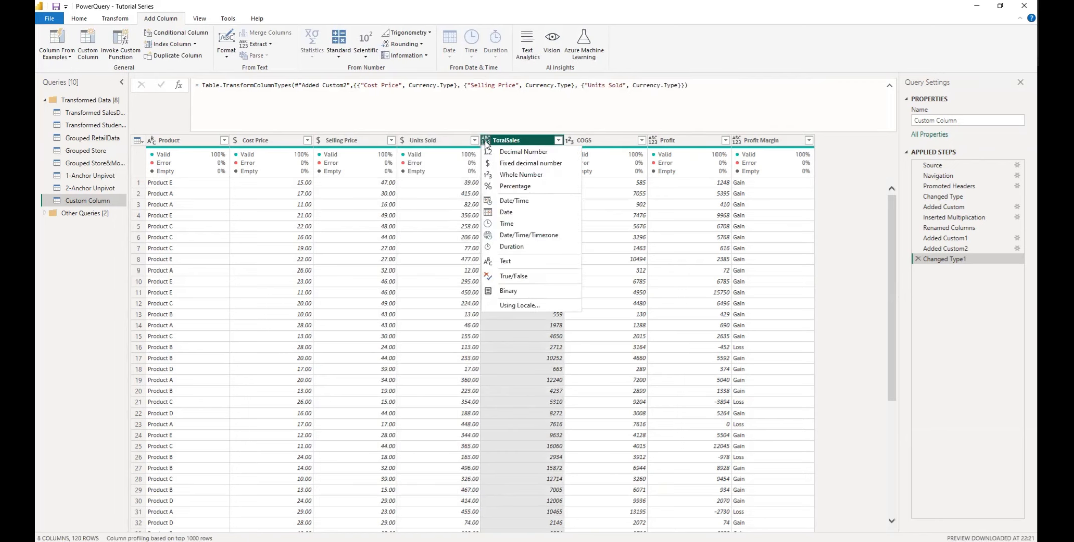
pyautogui.click(519, 163)
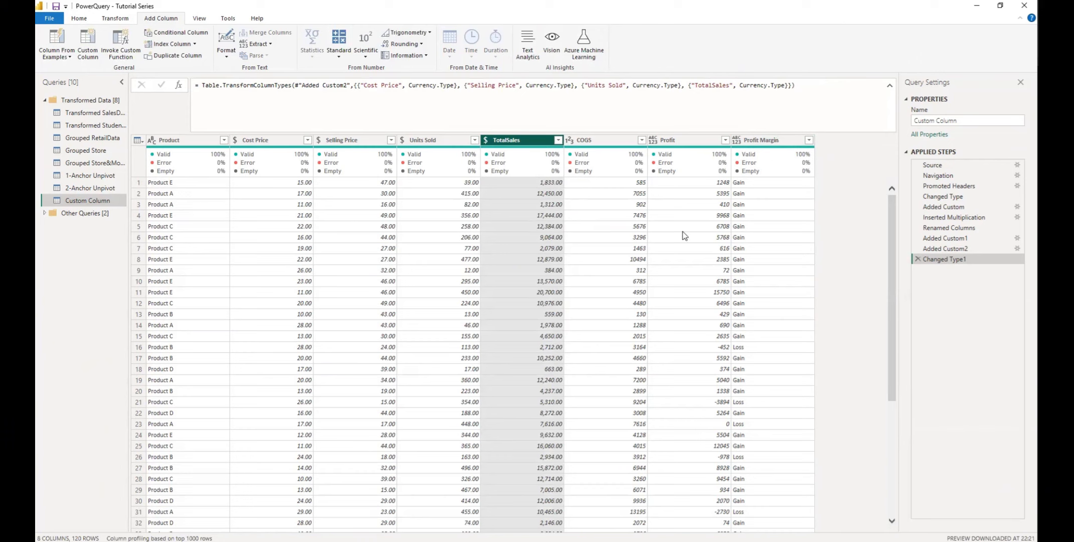
pyautogui.click(570, 140)
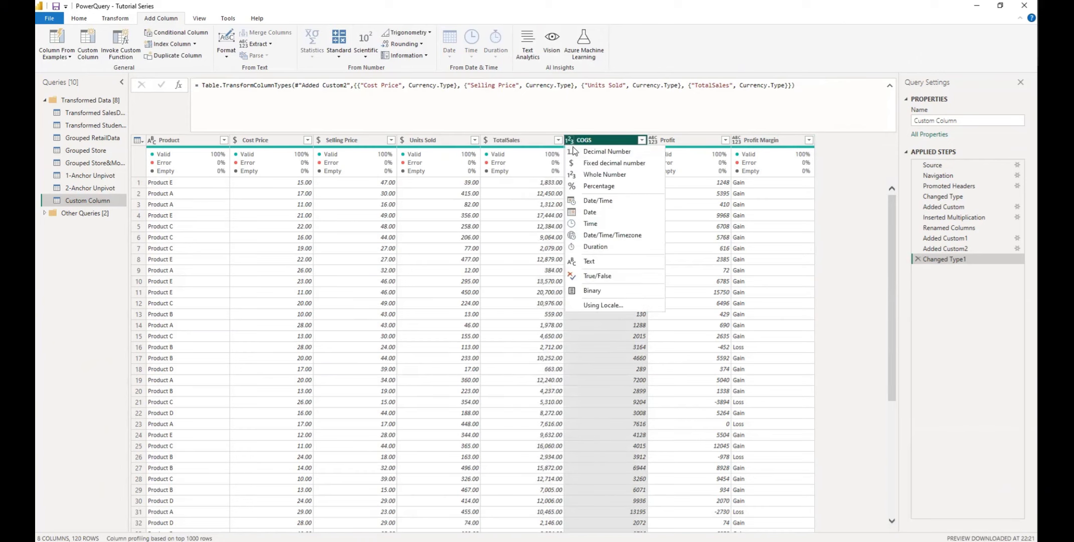
pyautogui.click(594, 163)
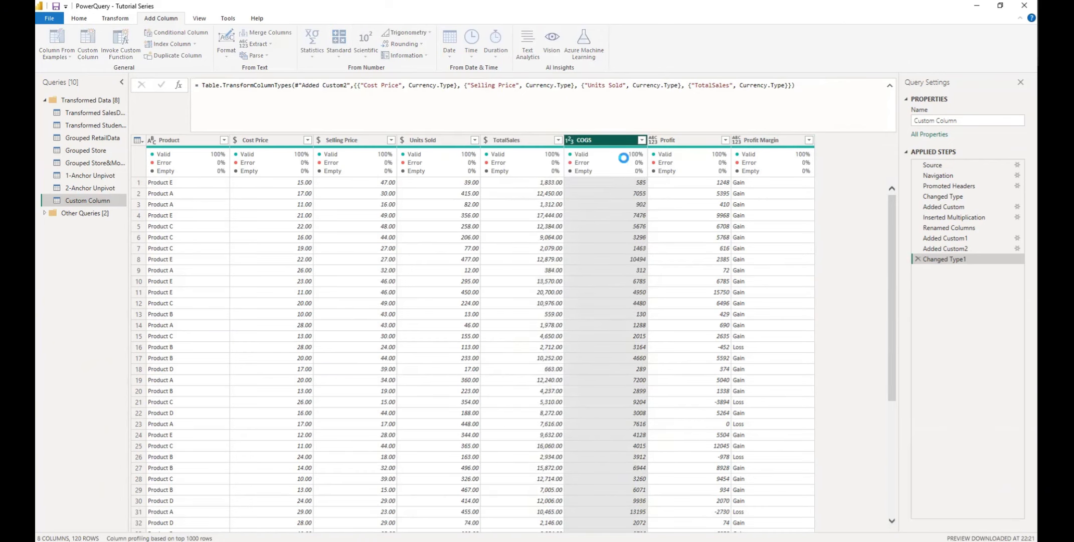
pyautogui.click(654, 140)
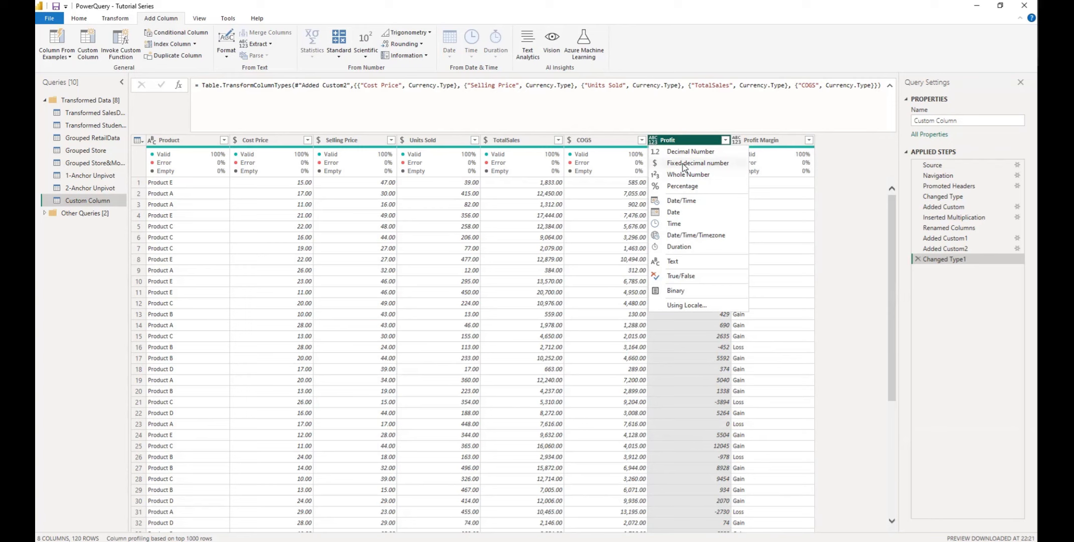
pyautogui.click(682, 164)
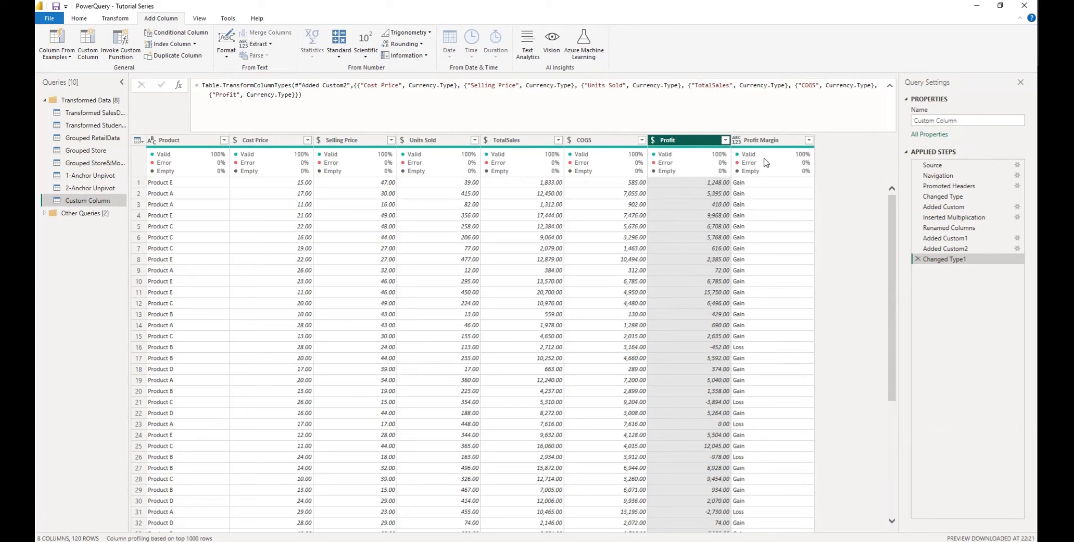
# Step: Set the data type of the Profit Margin column to Text
pyautogui.click(741, 141)
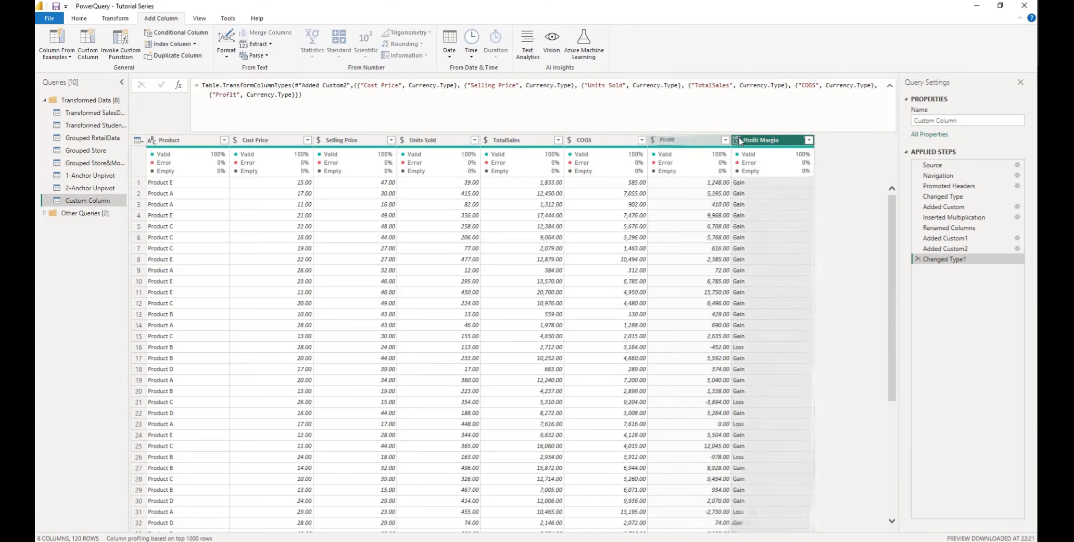
pyautogui.click(741, 141)
pyautogui.click(768, 258)
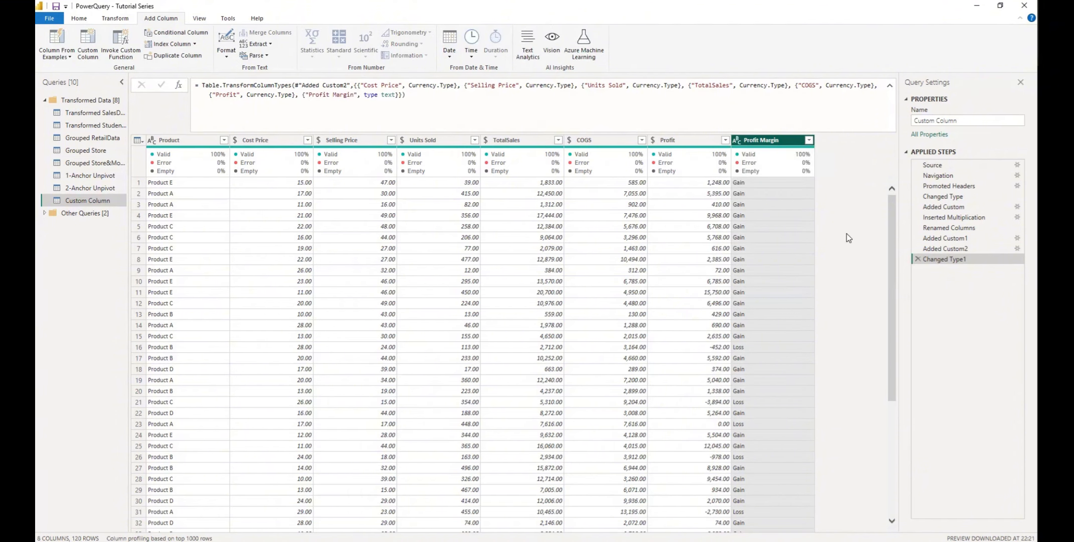
pyautogui.scroll(-6, 852, 261)
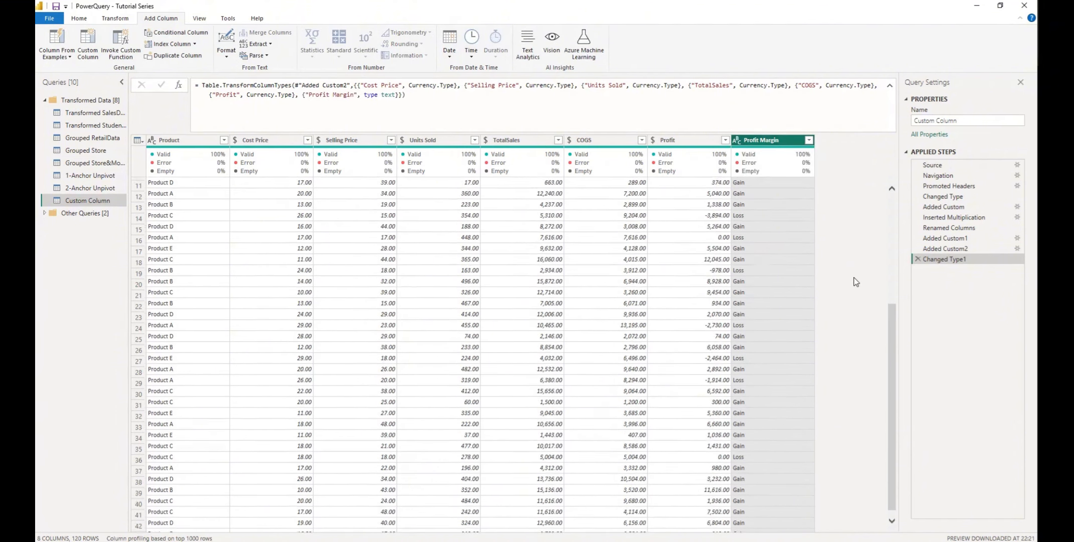
pyautogui.scroll(5, 746, 217)
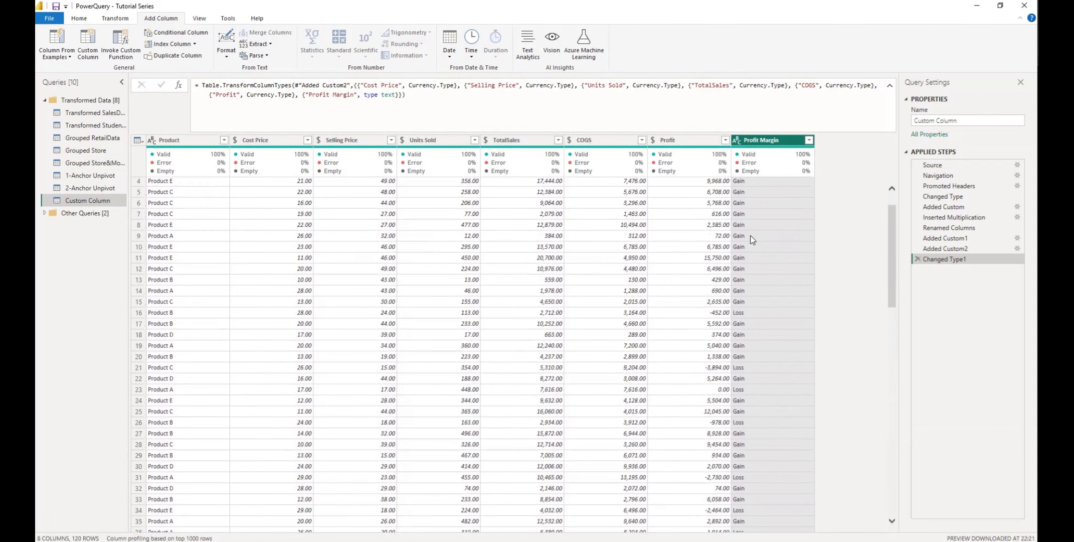
pyautogui.scroll(1, 752, 240)
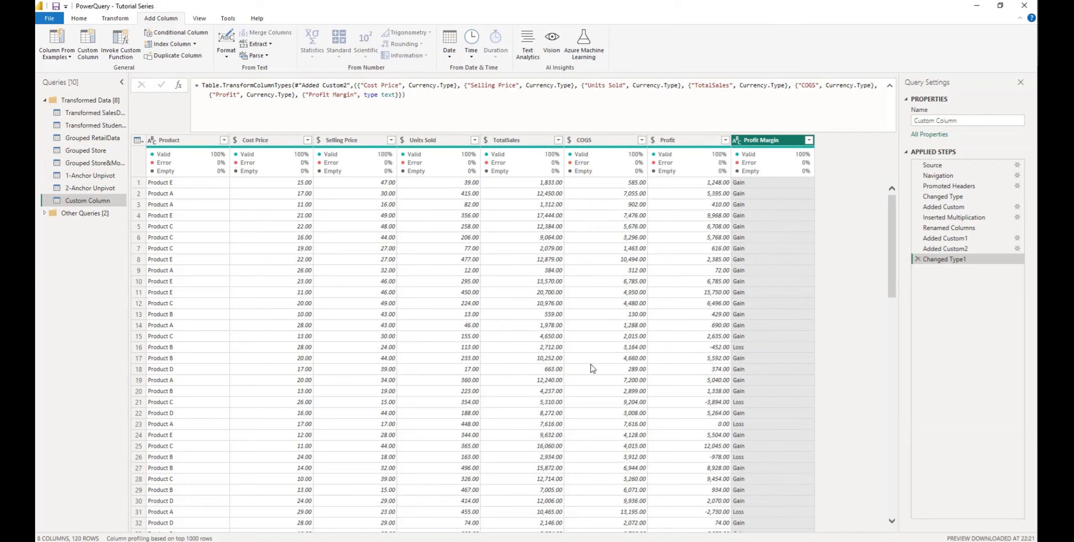
pyautogui.scroll(-5, 611, 348)
pyautogui.scroll(5, 579, 296)
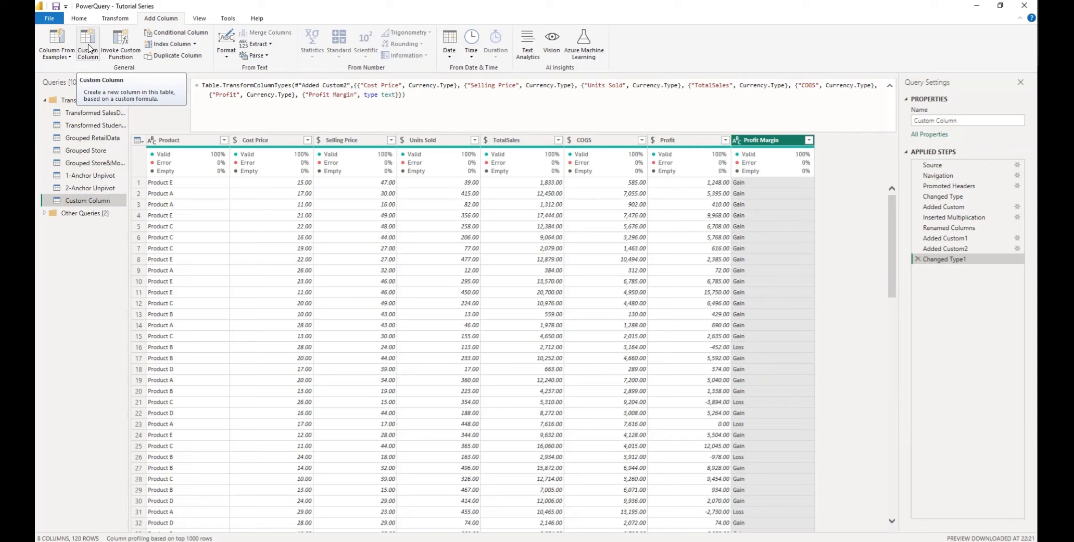
pyautogui.click(107, 20)
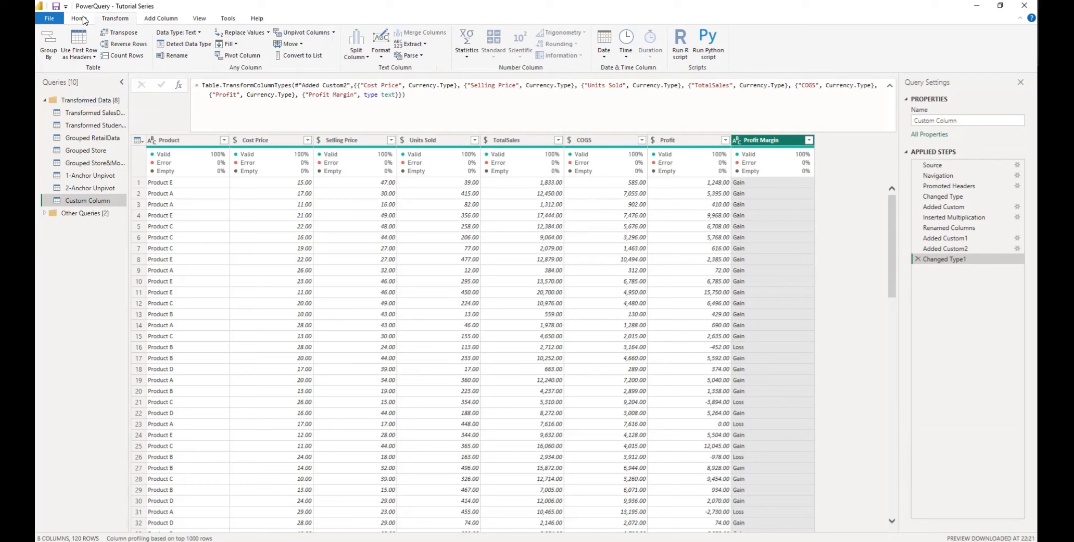
pyautogui.click(82, 20)
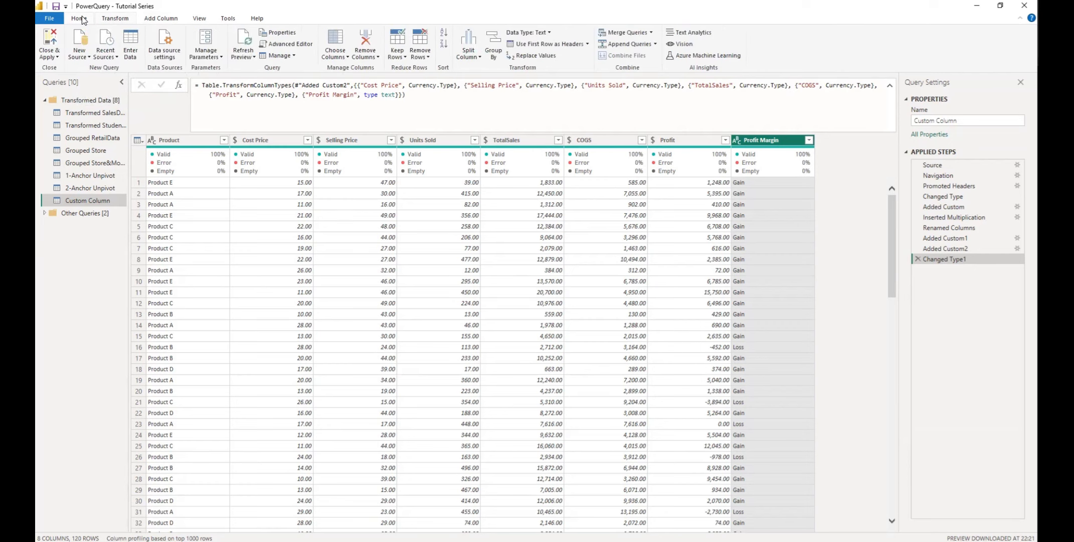